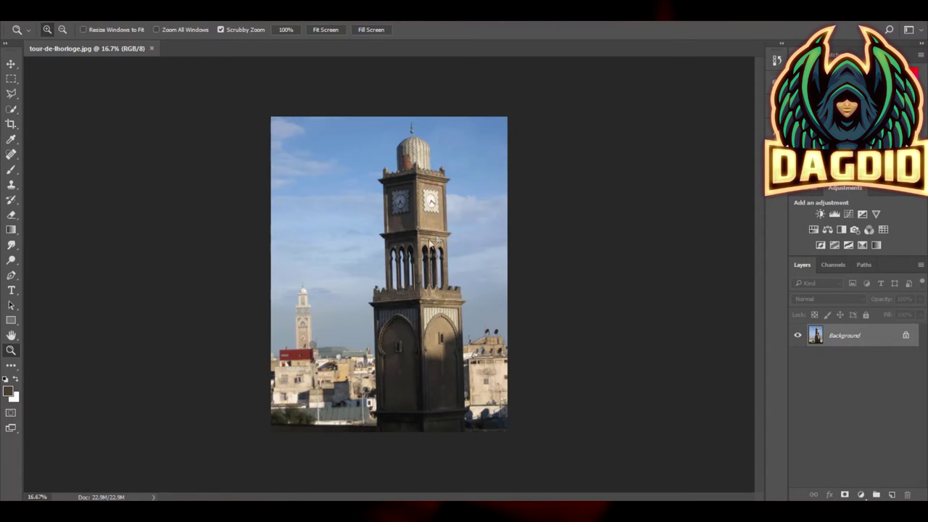
- Zoom to 100% on the tower base and start the pen path up its left edge
left_click(419, 242)
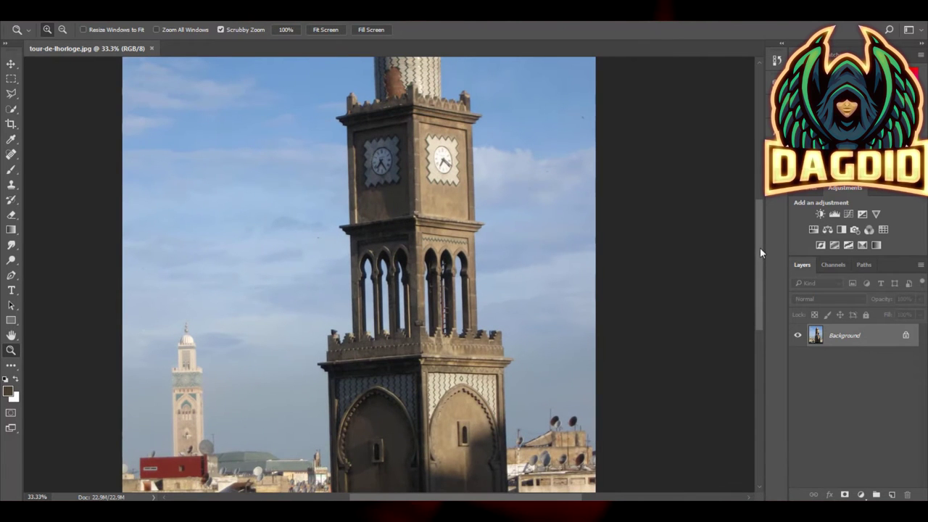
left_click_drag(760, 252, 766, 294)
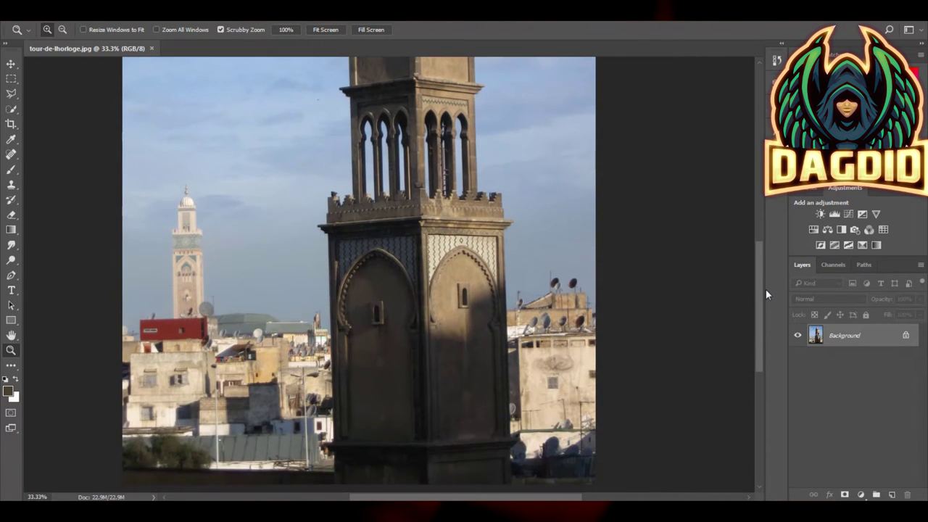
left_click(11, 276)
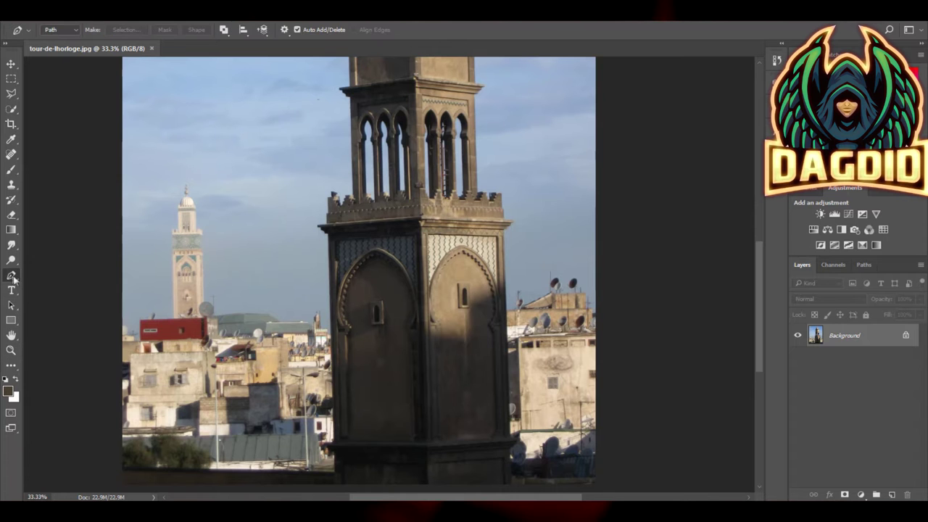
key("z")
left_click(336, 447)
left_click(10, 276)
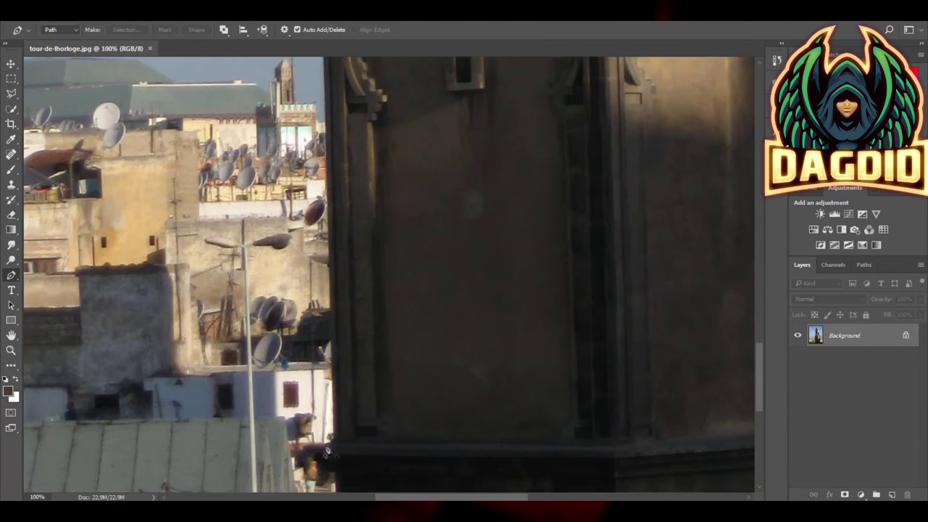
left_click(325, 95)
left_click(332, 439)
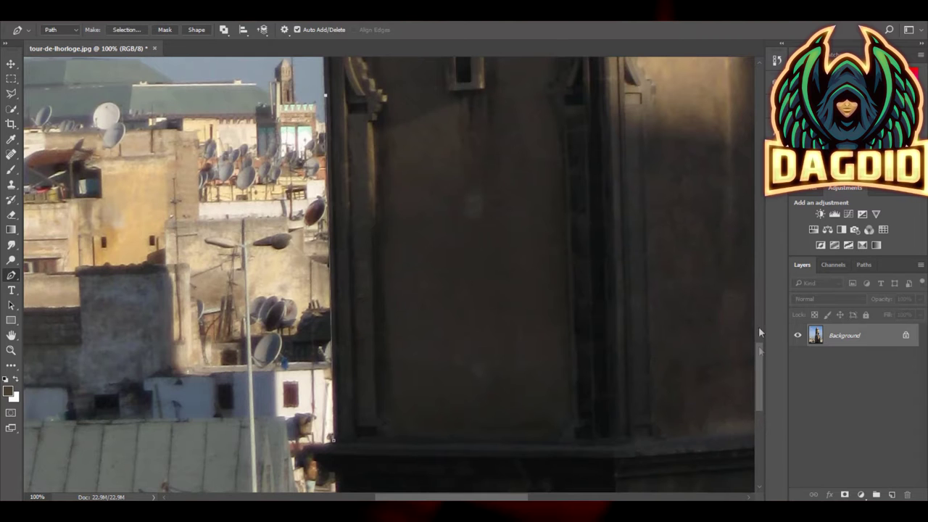
scroll(534, 320, "up", 5)
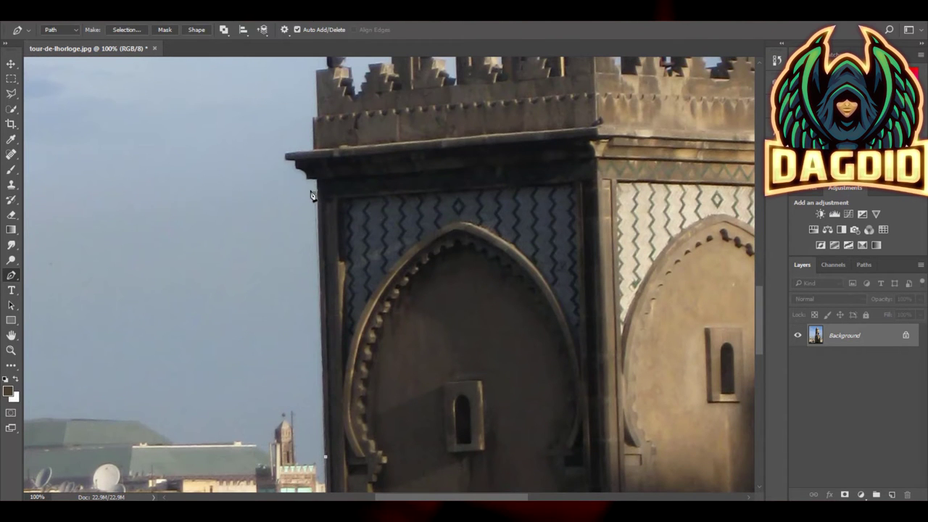
scroll(744, 339, "down", 4)
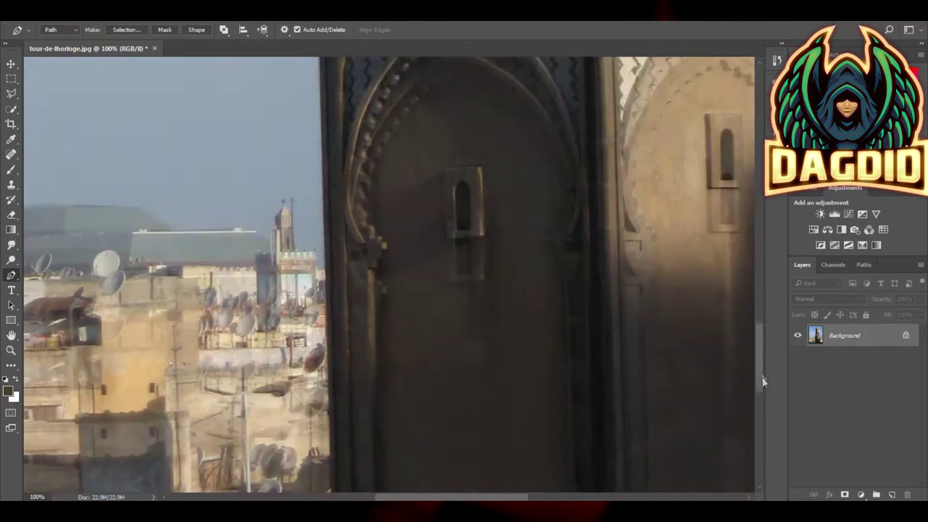
left_click(313, 166)
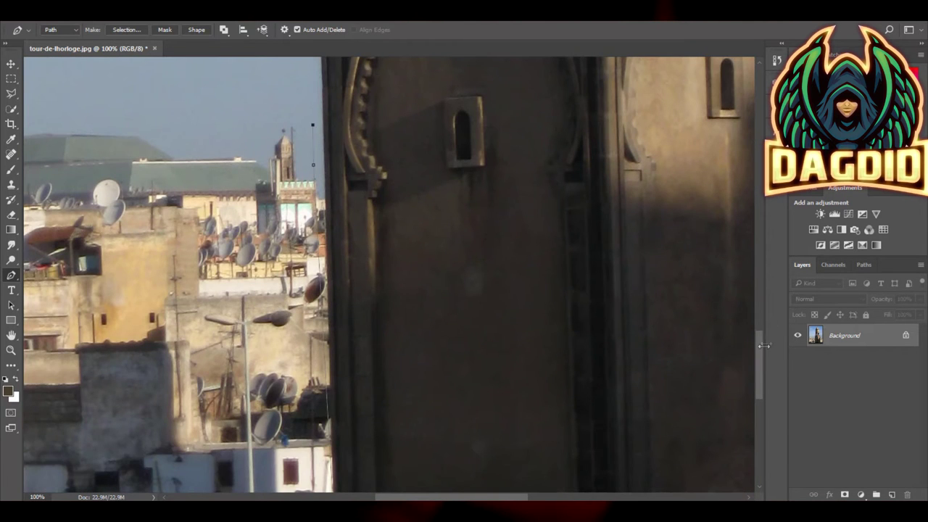
scroll(702, 309, "up", 4)
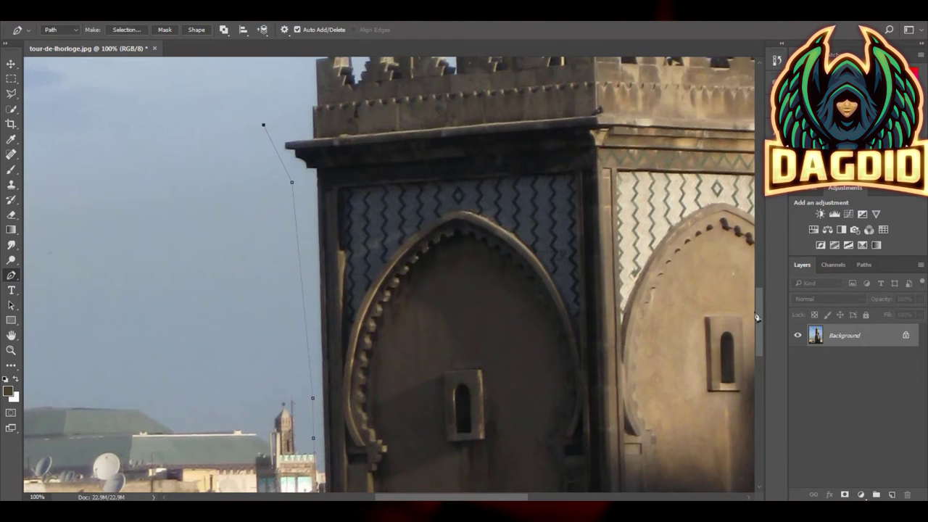
scroll(756, 317, "up", 4)
- Continue the path up the tower, curving it around the clock section
left_click_drag(392, 305, 318, 297)
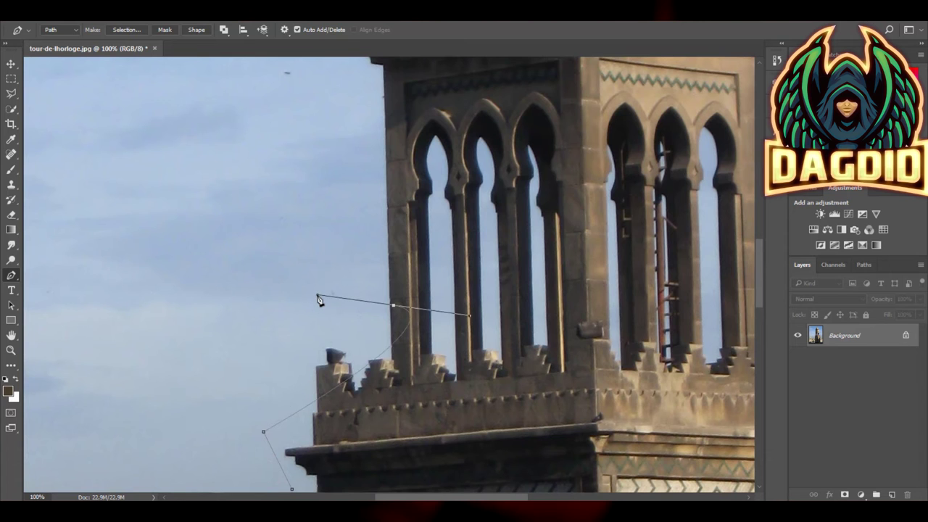
key("ctrl+z")
scroll(760, 275, "up", 3)
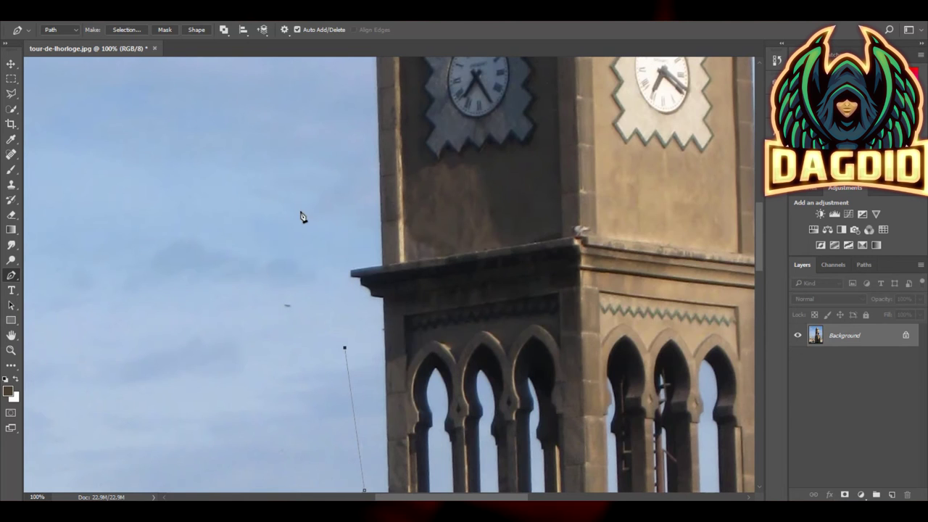
left_click(300, 211)
left_click_drag(322, 120, 440, 158)
scroll(759, 224, "up", 5)
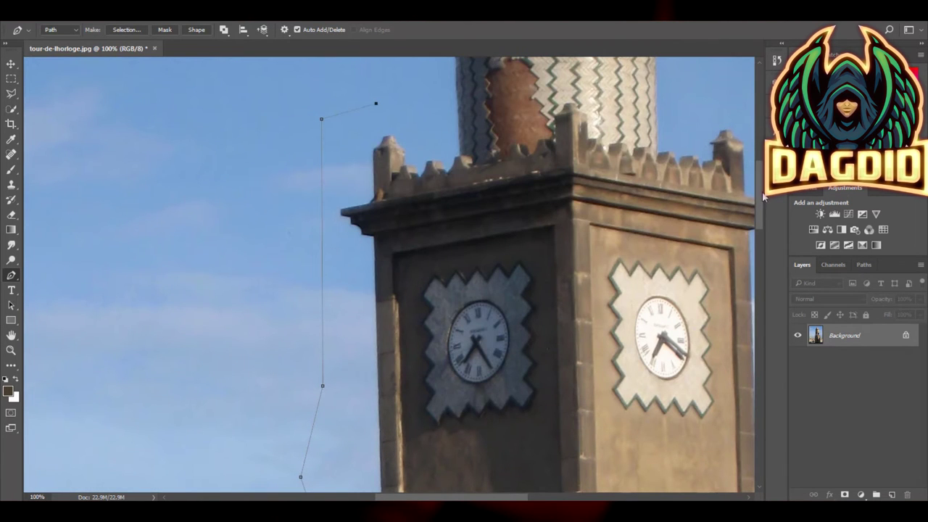
scroll(762, 195, "up", 4)
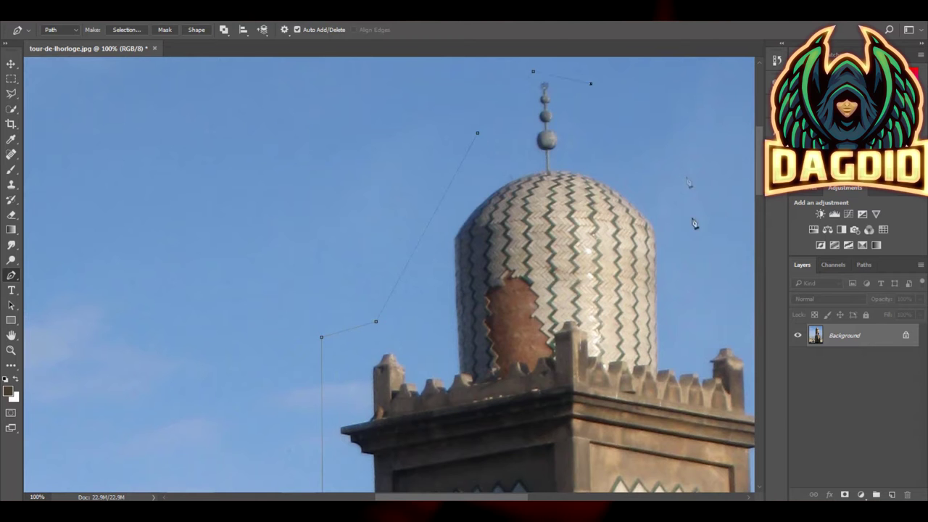
scroll(580, 366, "right", 4)
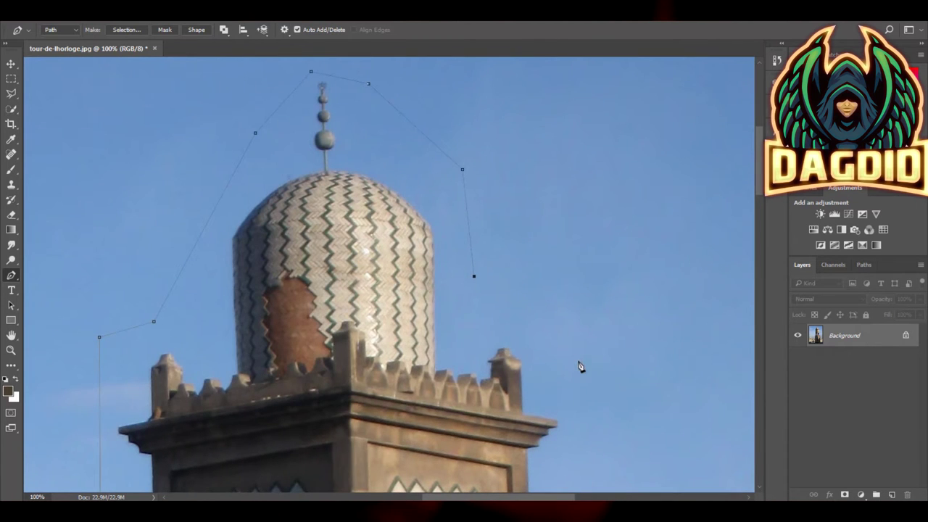
scroll(761, 251, "down", 9)
- Bring the path down the tower's right side and close it along the ledge
left_click(641, 430)
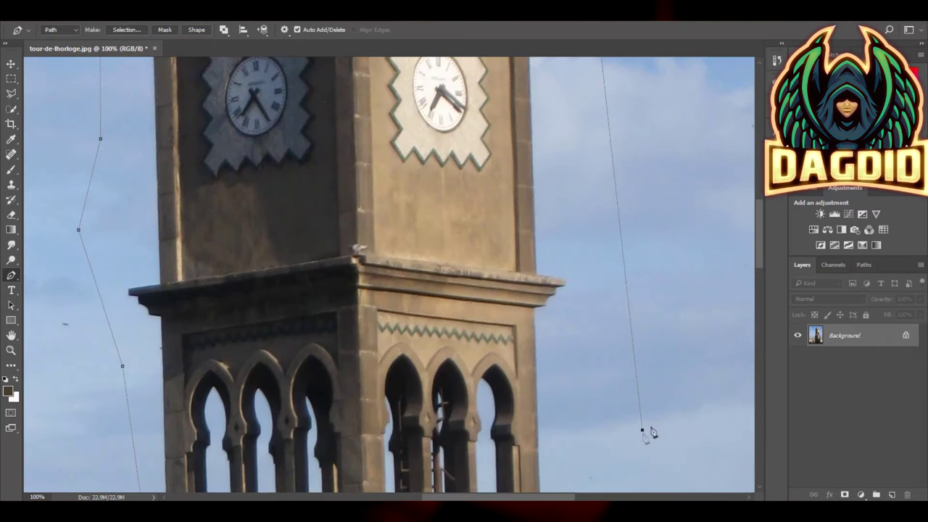
scroll(758, 287, "down", 4)
scroll(757, 288, "down", 2)
scroll(757, 353, "down", 1)
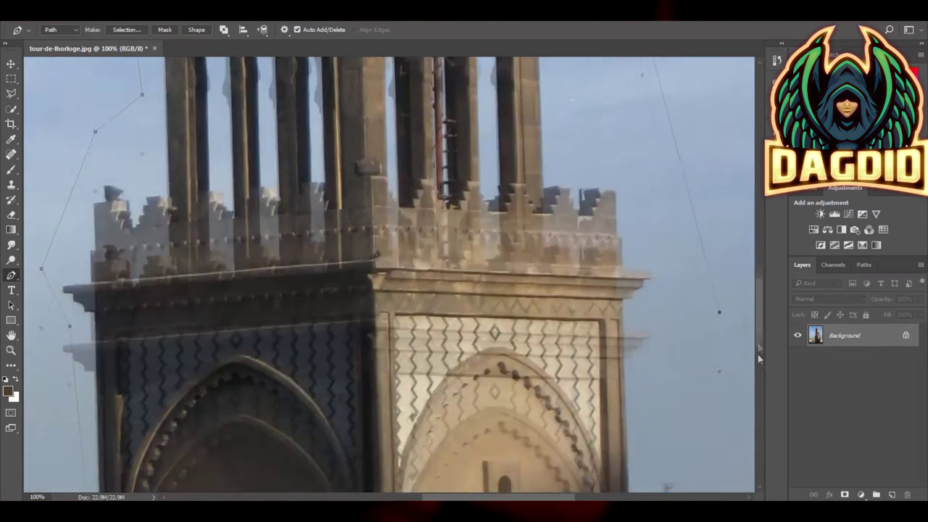
scroll(757, 353, "down", 3)
scroll(759, 349, "down", 1)
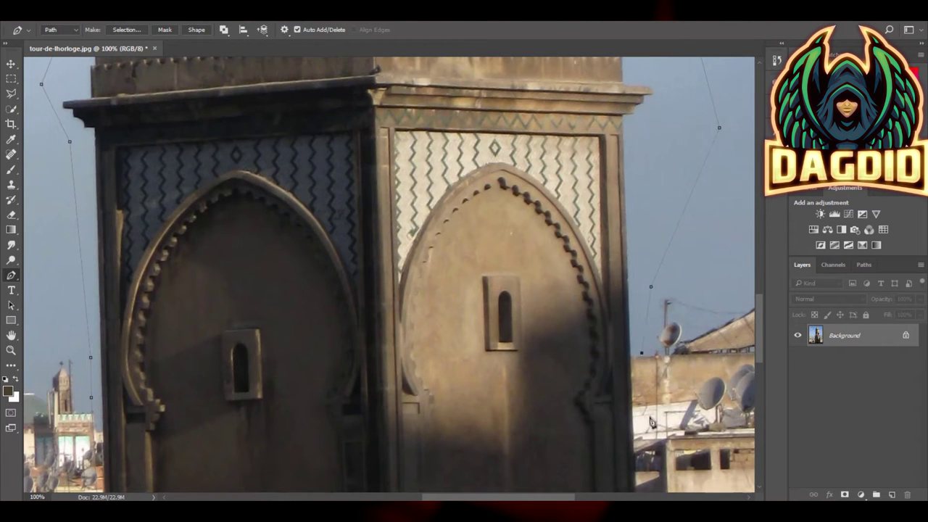
scroll(754, 362, "down", 4)
scroll(759, 383, "down", 5)
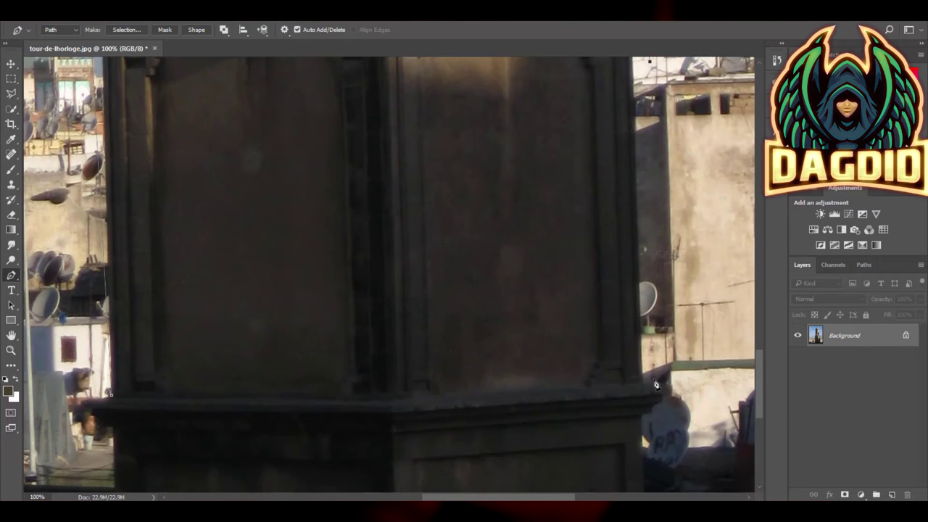
left_click(653, 378)
left_click(390, 399)
left_click(111, 397)
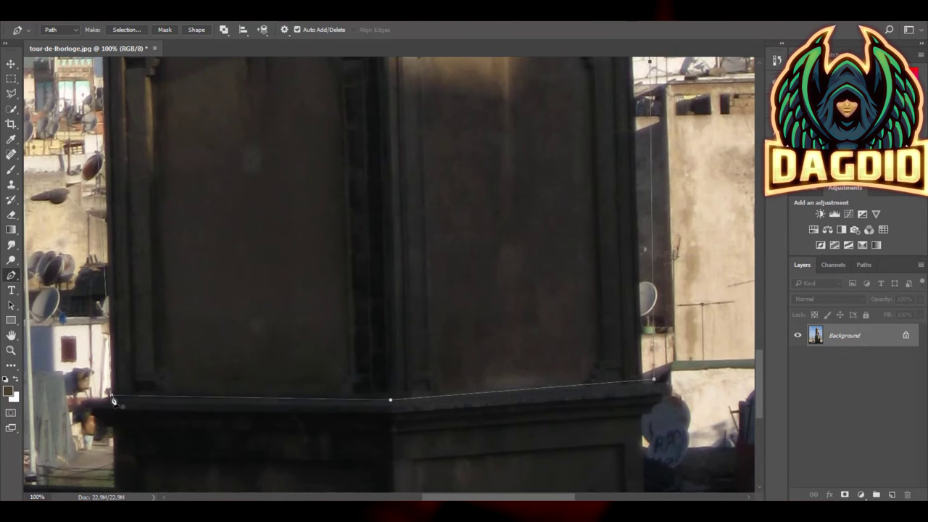
key("z")
key("ctrl+0")
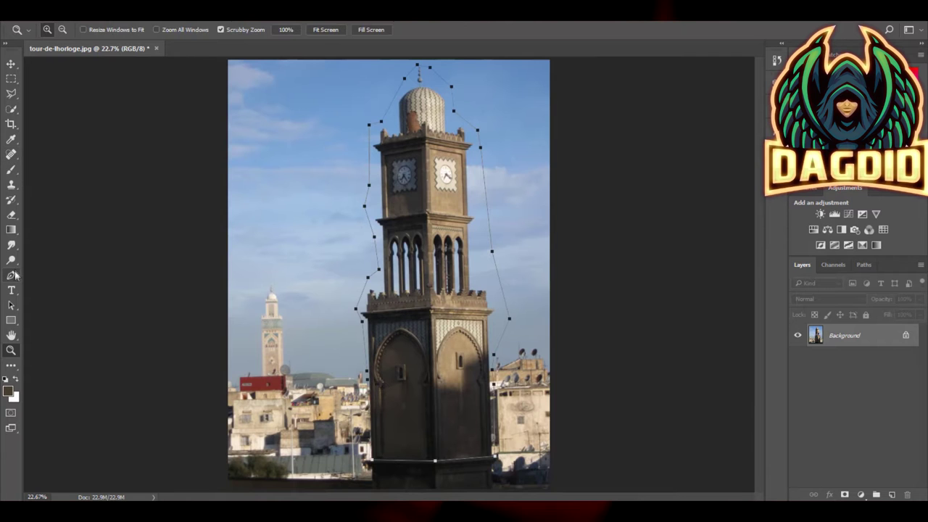
- Convert the tower path into a selection
left_click(11, 275)
right_click(430, 201)
left_click(493, 251)
key("Return")
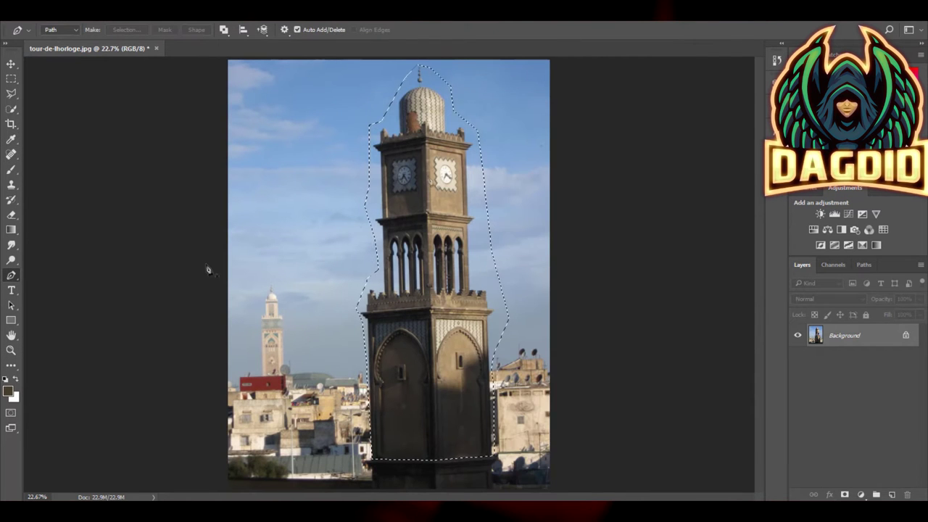
- Test a Content-Aware fill, undo it, and duplicate Background as Background copy
left_click(54, 14)
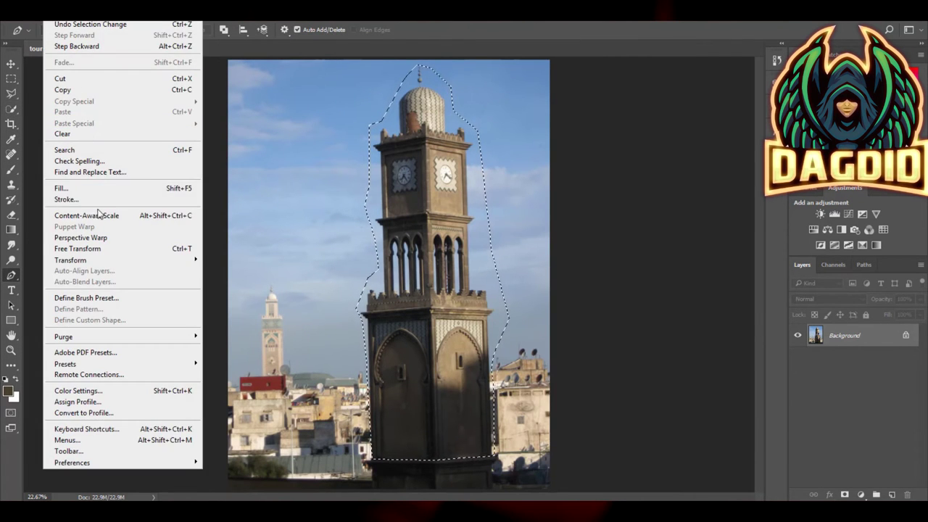
left_click(105, 188)
left_click(510, 123)
left_click(507, 166)
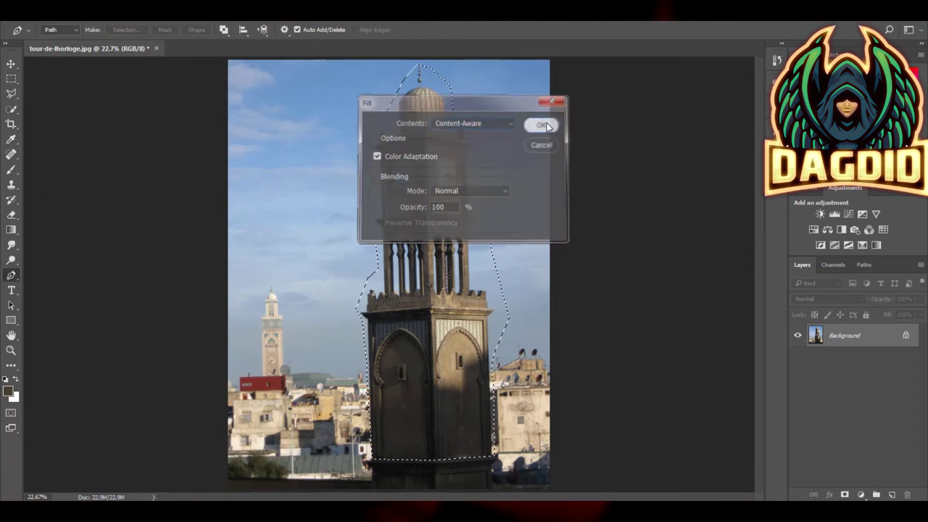
key("Return")
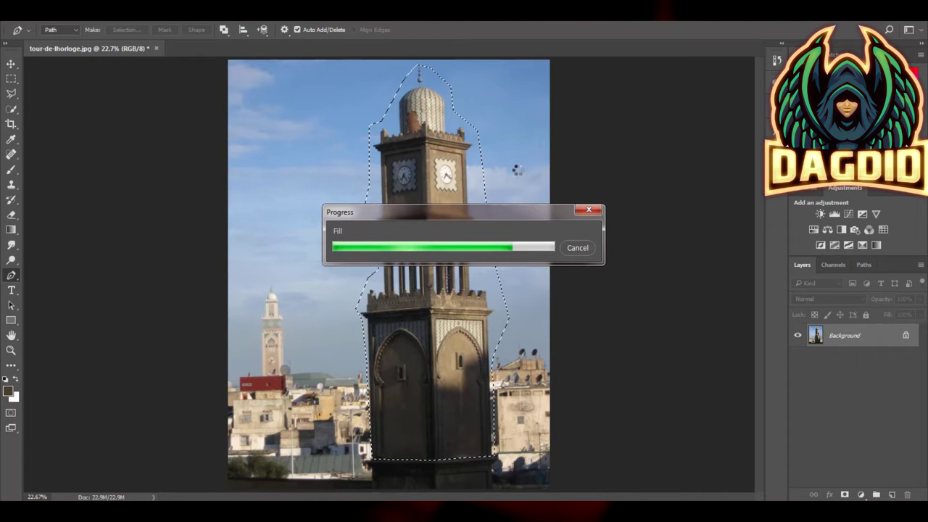
key("ctrl+z")
mouse_move(845, 335)
left_mouse_down()
mouse_move(891, 456)
mouse_move(891, 494)
left_mouse_up()
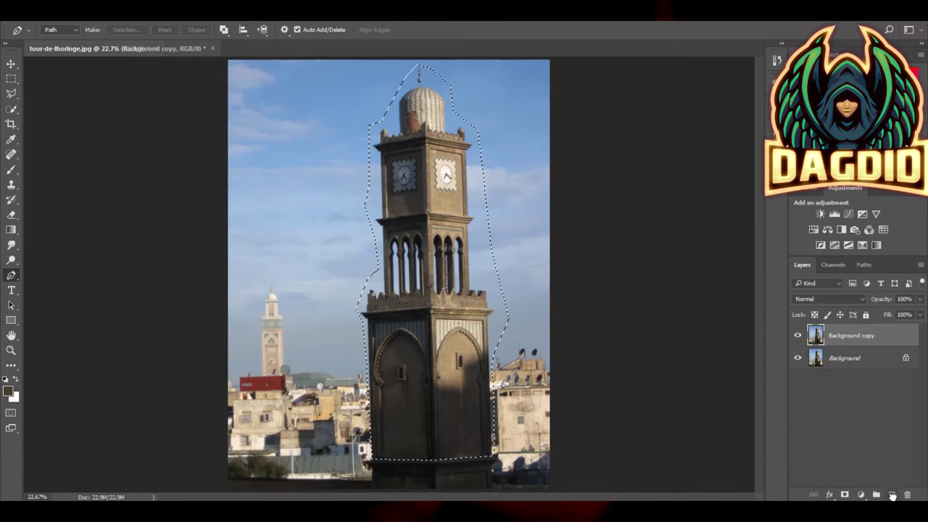
- Unlock Background into Layer 0 and Content-Aware fill the tower away on it
left_click(858, 359)
left_click(905, 358)
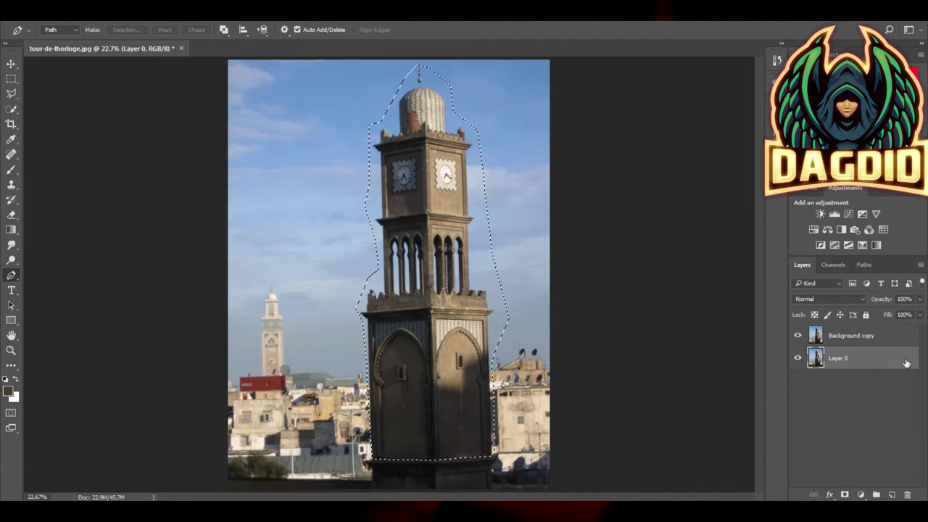
left_click(57, 21)
left_click(80, 200)
key("Return")
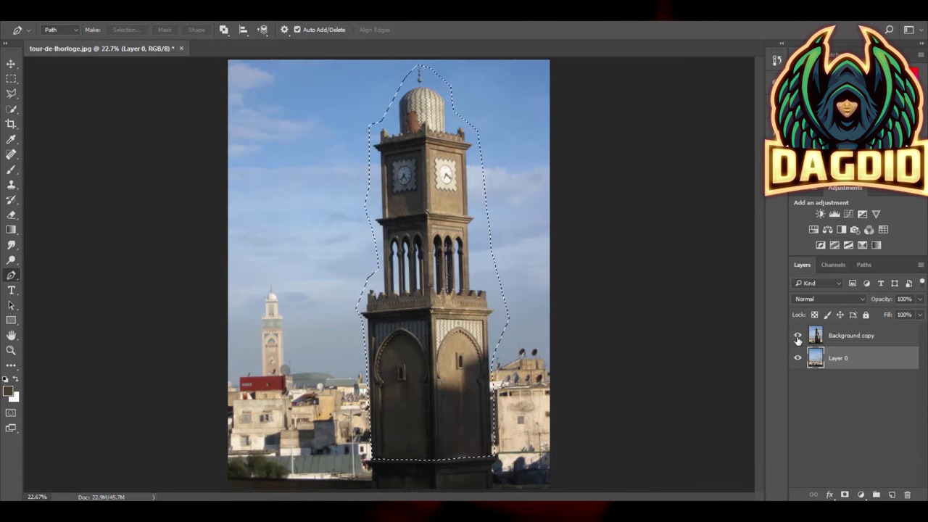
- Deselect, then zoom to 100% on the clock faces with Background copy active
key("ctrl+d")
key("z")
left_click(432, 163)
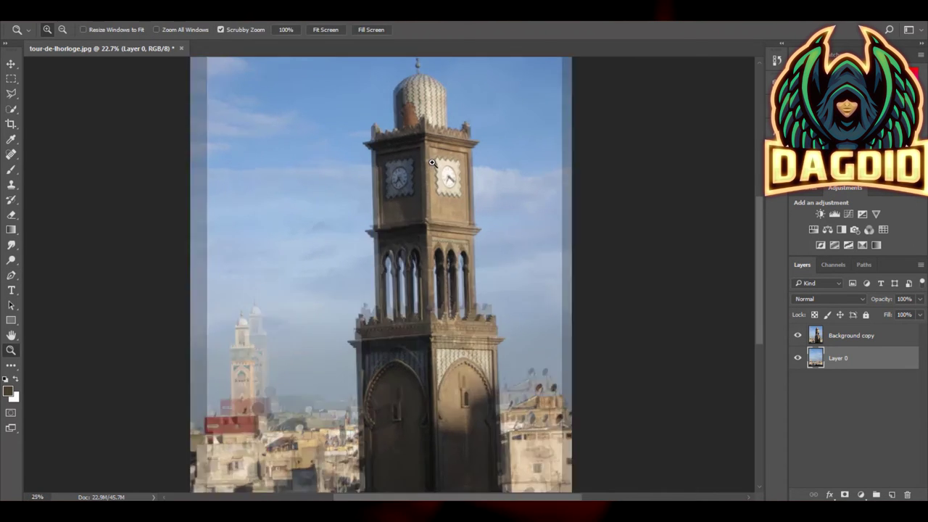
left_click_drag(432, 163, 652, 221)
left_click(851, 335)
left_click(421, 112)
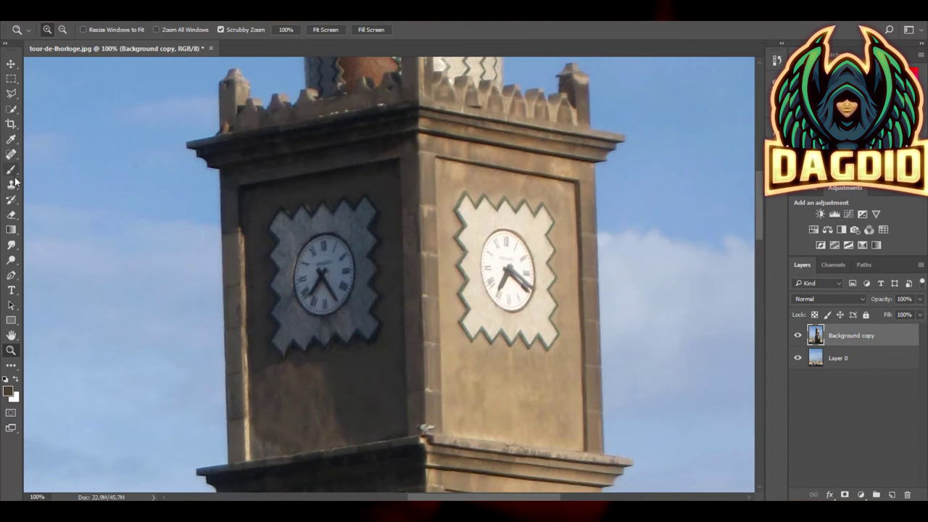
- Outline the clock block with a pen path and turn it into a selection
left_click(12, 277)
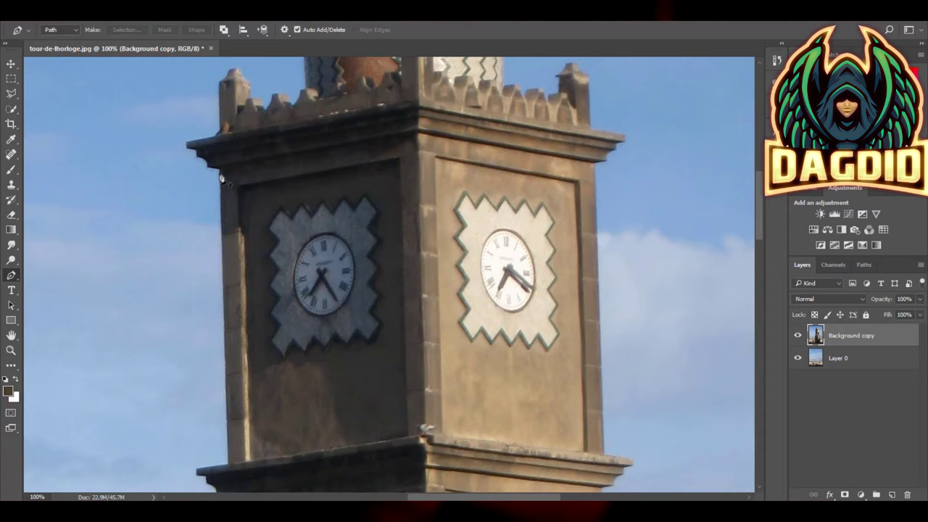
left_click(219, 171)
left_click(418, 135)
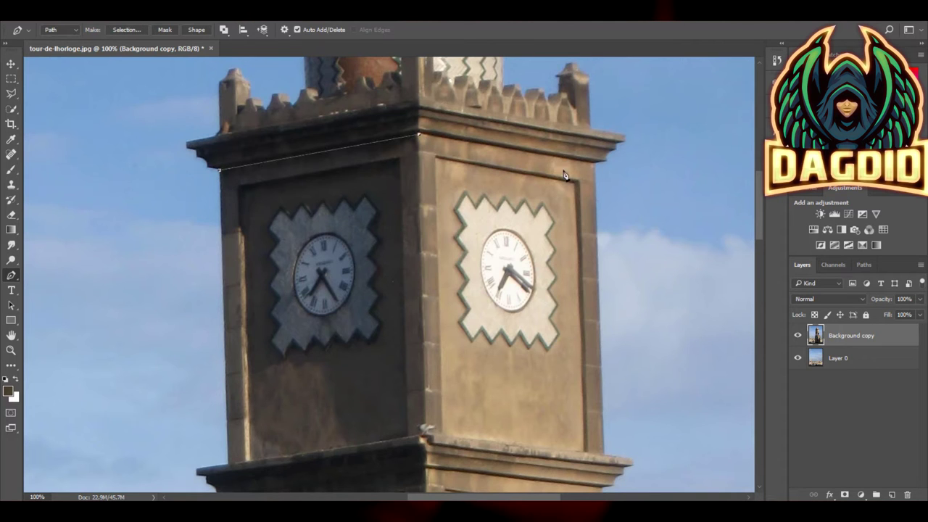
left_click(605, 454)
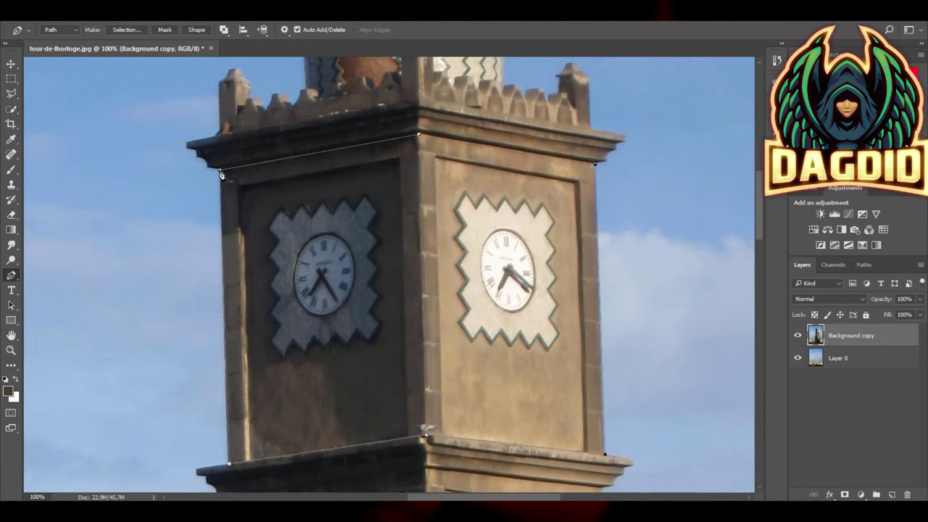
right_click(391, 226)
left_click(440, 256)
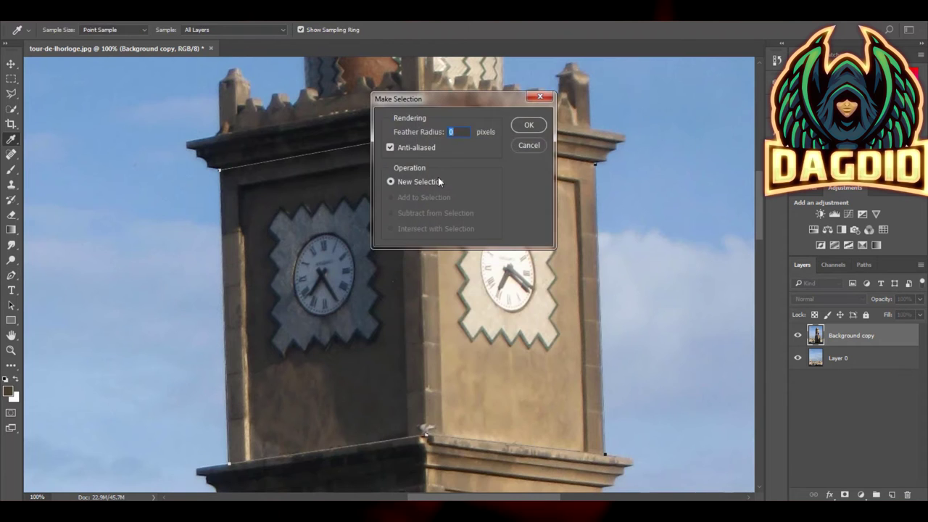
key("Return")
- Refine the clock block selection's edges in Select and Mask
left_click(11, 108)
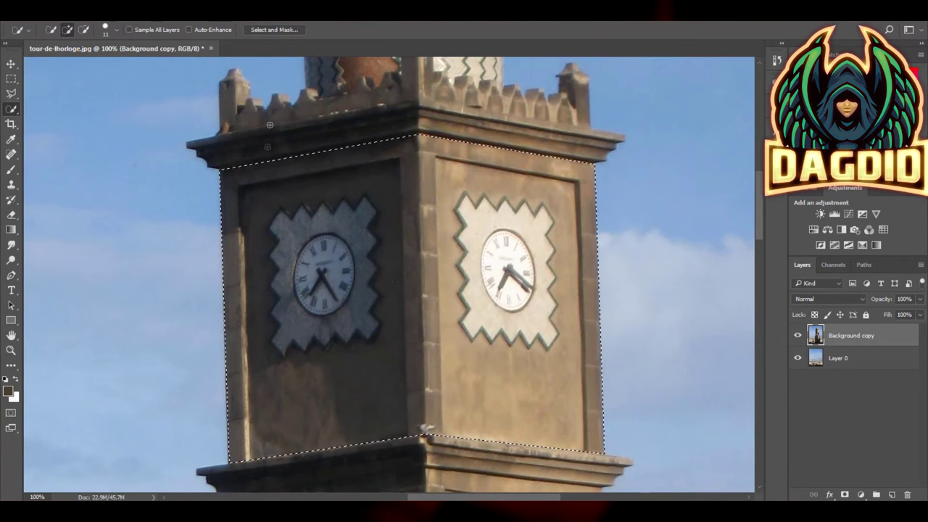
left_click(293, 30)
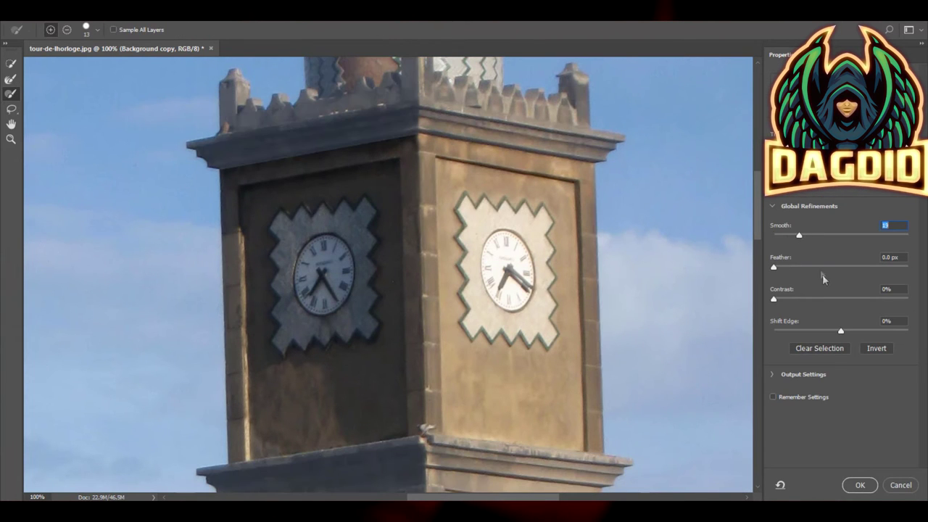
key("Tab")
key("Tab")
left_click(858, 485)
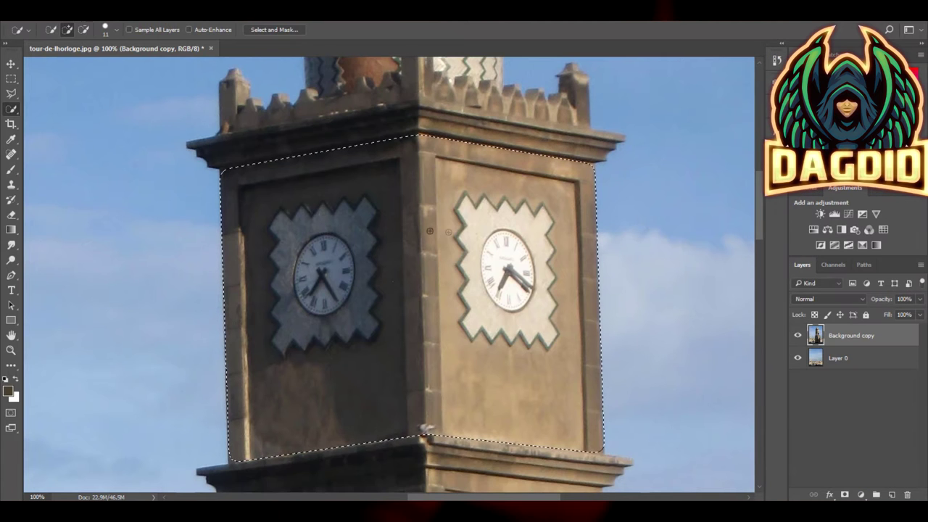
right_click(430, 230)
- Copy the clock section to Layer 1 and move it up and to the right
left_click(475, 324)
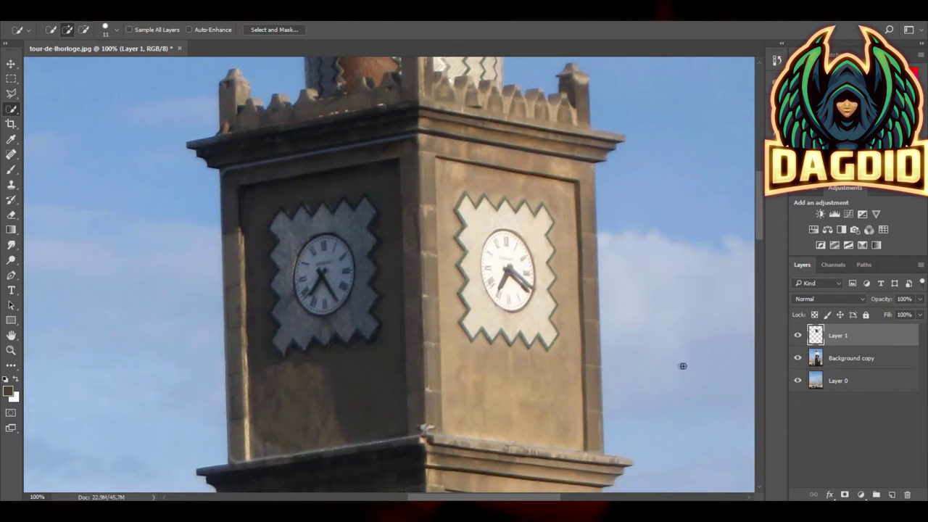
left_click(798, 336)
key("z")
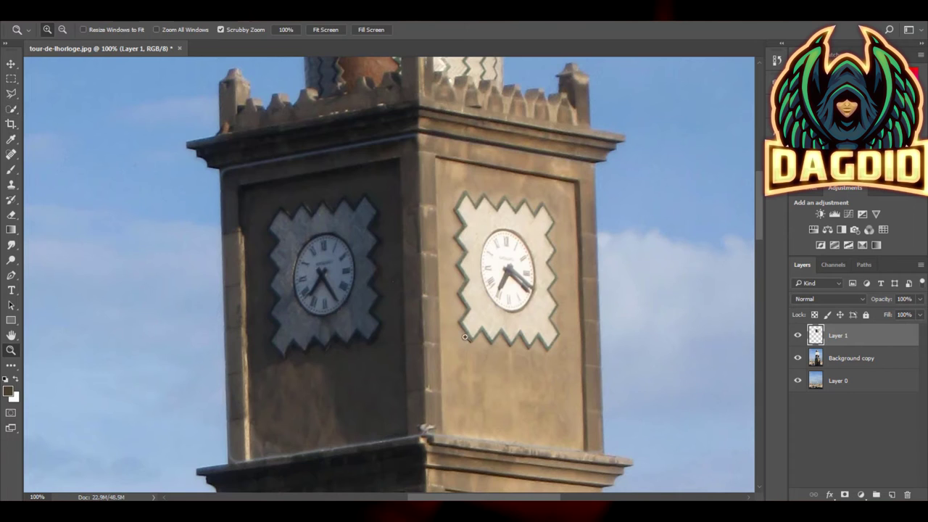
left_click_drag(569, 408, 467, 339)
key("v")
mouse_move(424, 178)
left_mouse_down()
mouse_move(470, 167)
mouse_move(441, 166)
left_mouse_up()
key("z")
left_click(453, 158)
key("v")
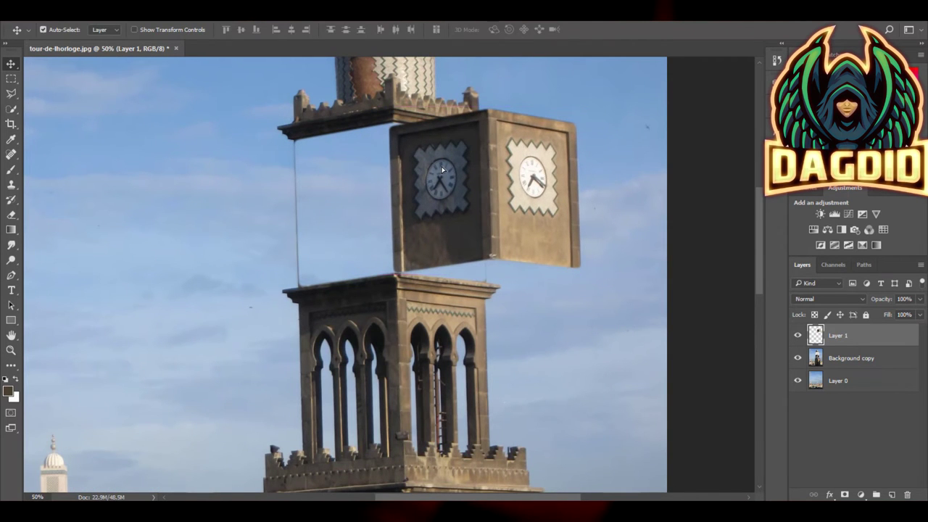
- Scale the floating clock section to about 102.6%, then add an empty Layer 2
key("ctrl+t")
left_click_drag(585, 107, 590, 103)
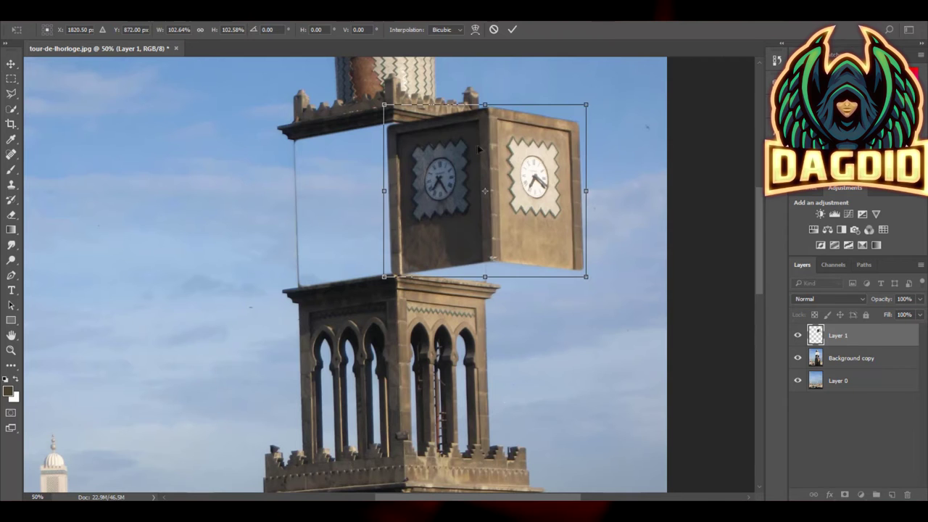
left_click_drag(475, 145, 477, 143)
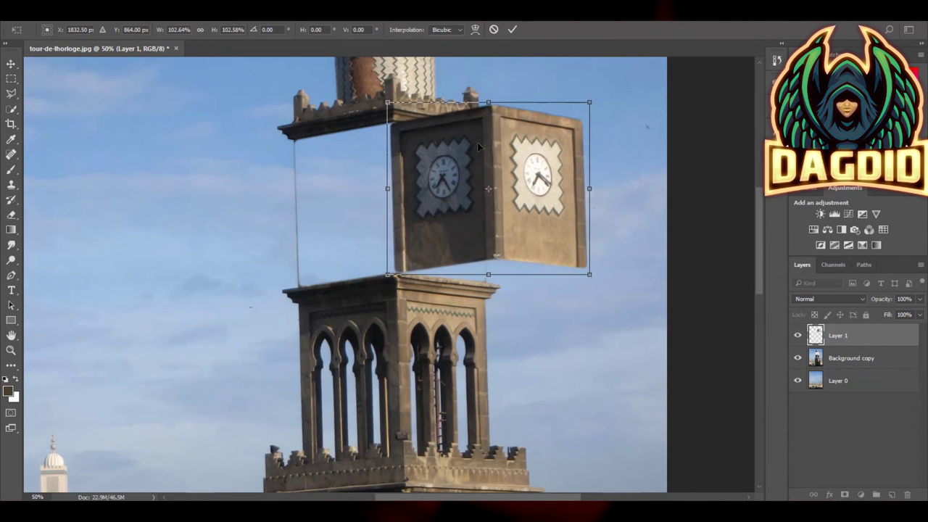
key("Return")
left_click_drag(471, 155, 472, 158)
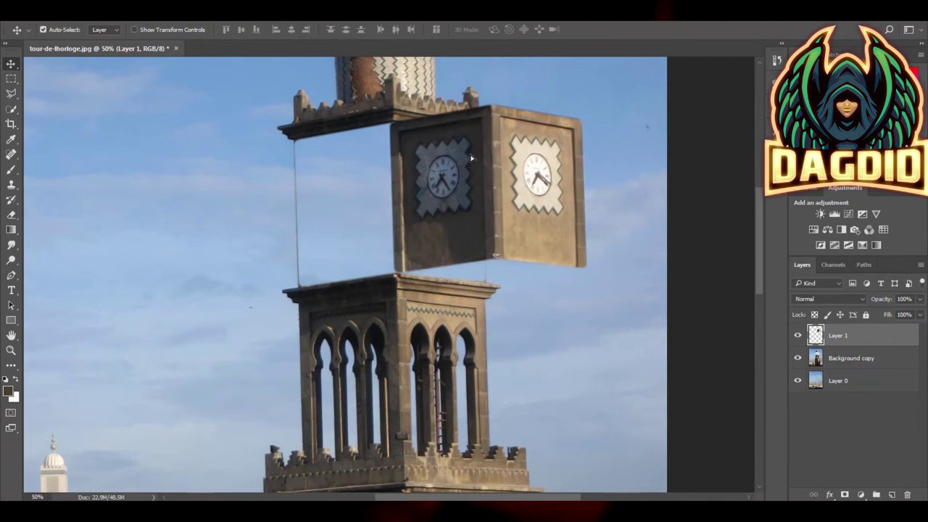
key("ctrl+t")
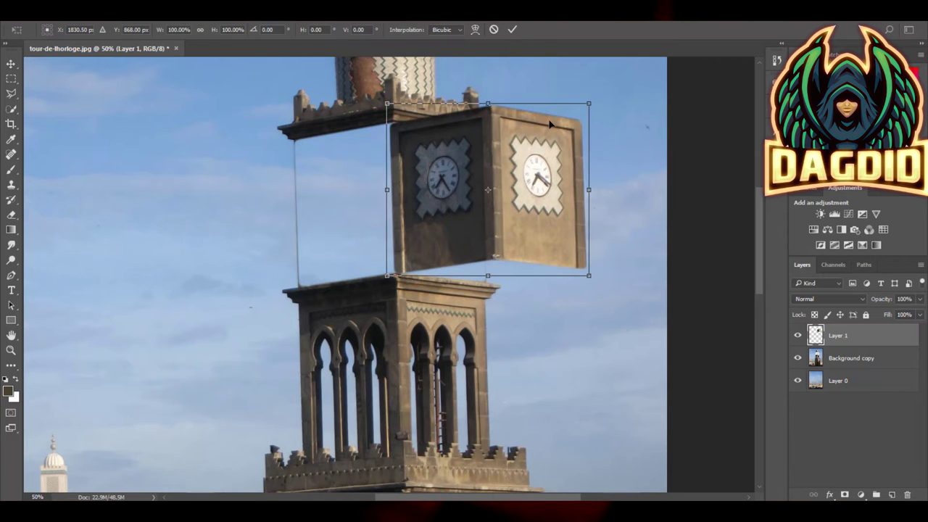
left_click_drag(588, 103, 592, 103)
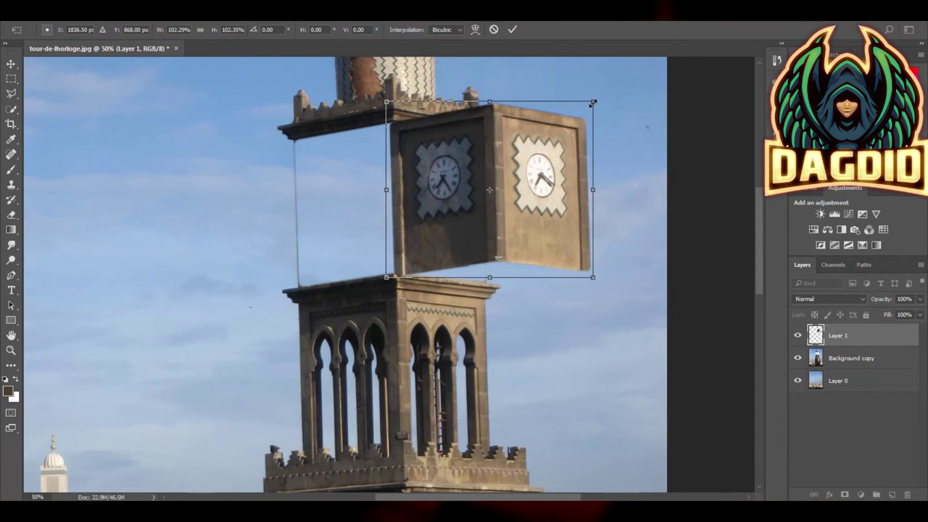
key("Return")
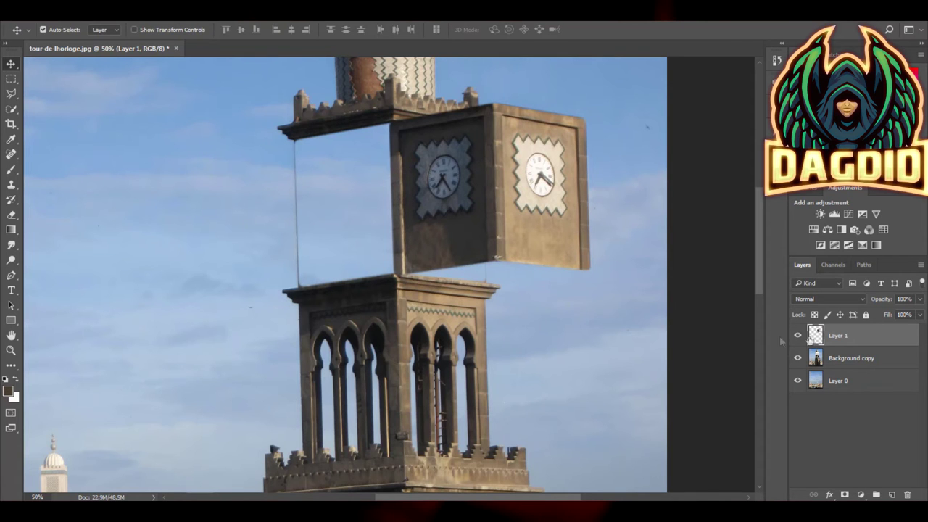
left_click(893, 494)
- Zoom the view to 100% on the gap below the clock block
key("z")
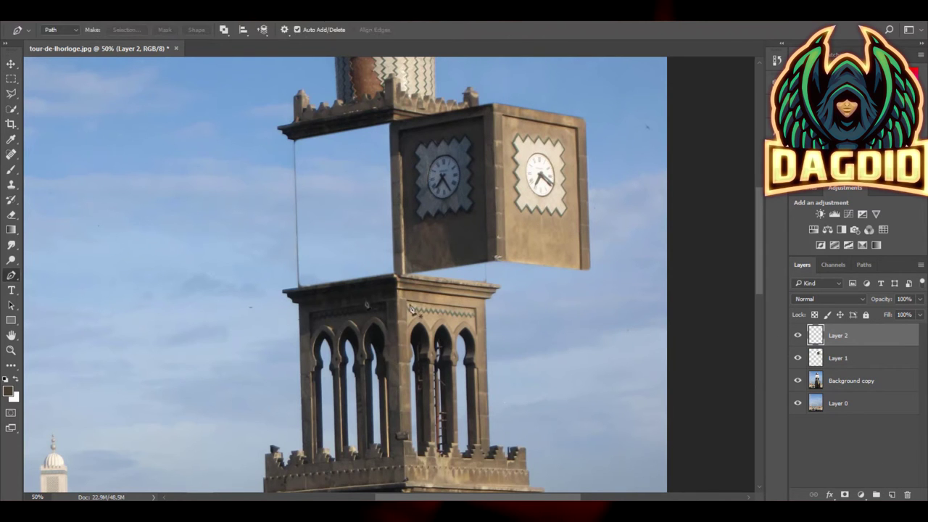
left_click(497, 255)
left_click(510, 238)
right_click(451, 359)
key("Escape")
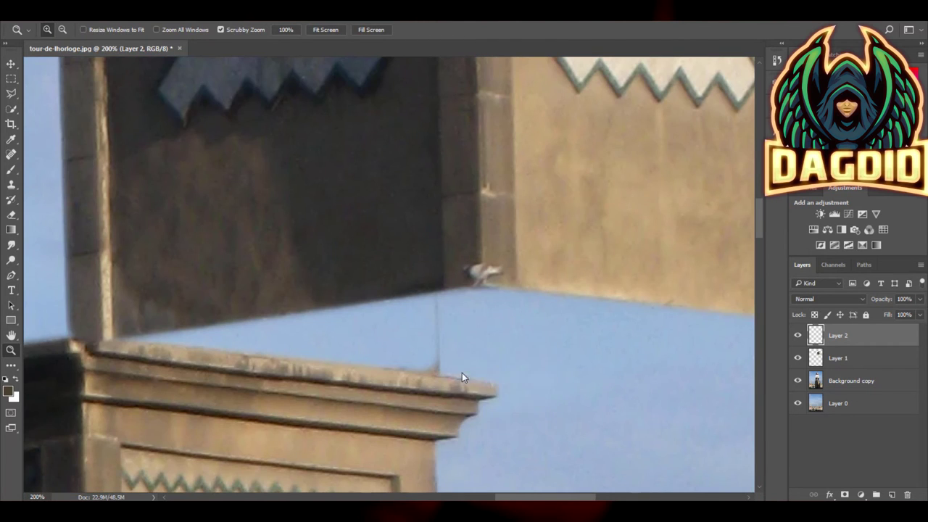
right_click(462, 373)
left_click(480, 392)
- Trace the clock block's underside with a pen path and make it a selection
left_click(11, 275)
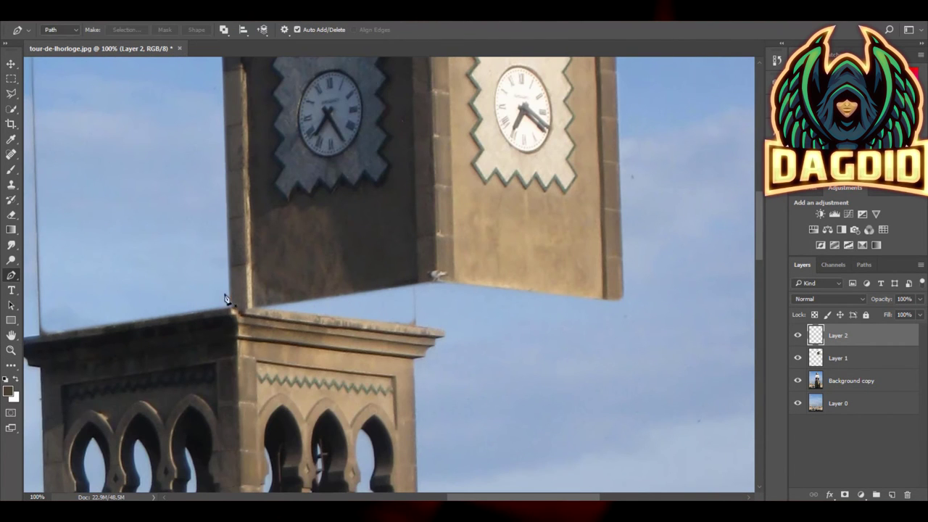
left_click(443, 333)
left_click(621, 299)
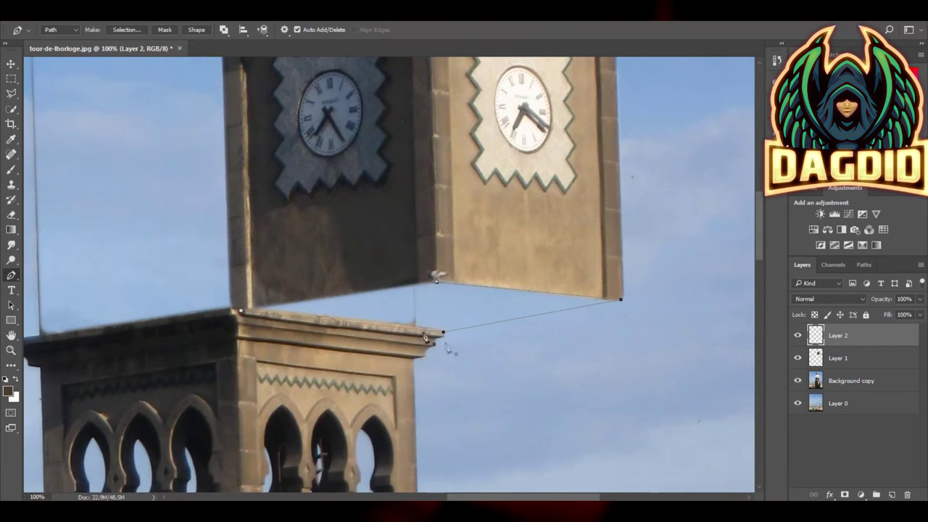
right_click(417, 304)
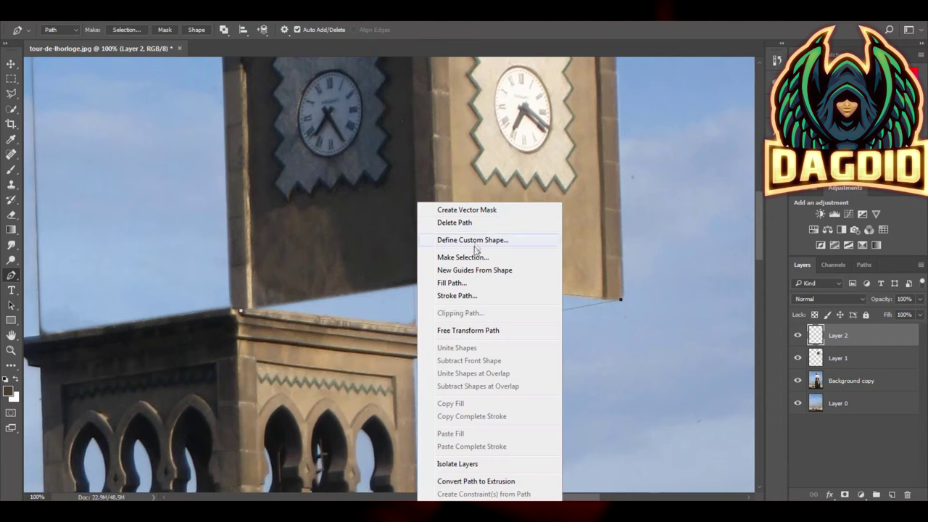
left_click(474, 255)
key("Return")
- Paint the underside selection dark brown, deselect, and fit the photo on screen
key("b")
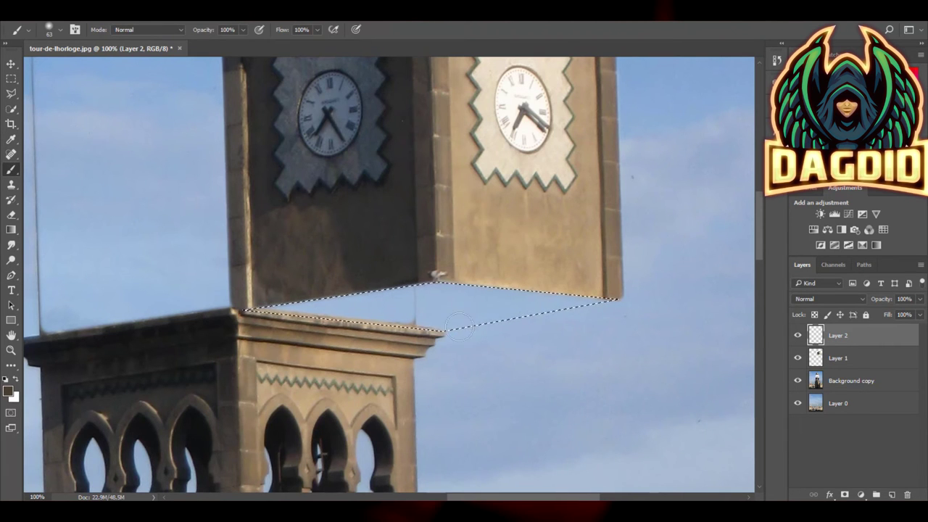
left_click_drag(464, 319, 608, 311)
mouse_move(550, 308)
left_mouse_down()
mouse_move(473, 261)
mouse_move(406, 345)
mouse_move(254, 304)
left_mouse_up()
key("ctrl+d")
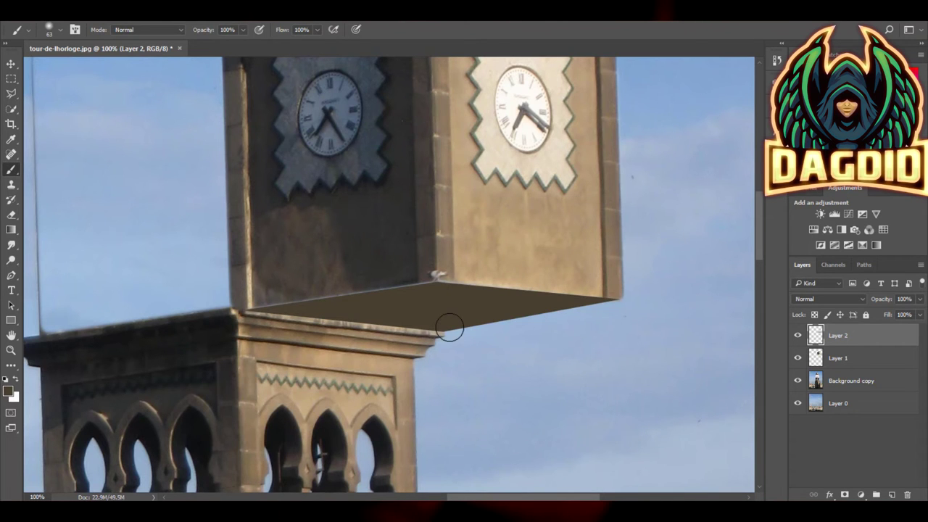
key("ctrl+t")
key("Escape")
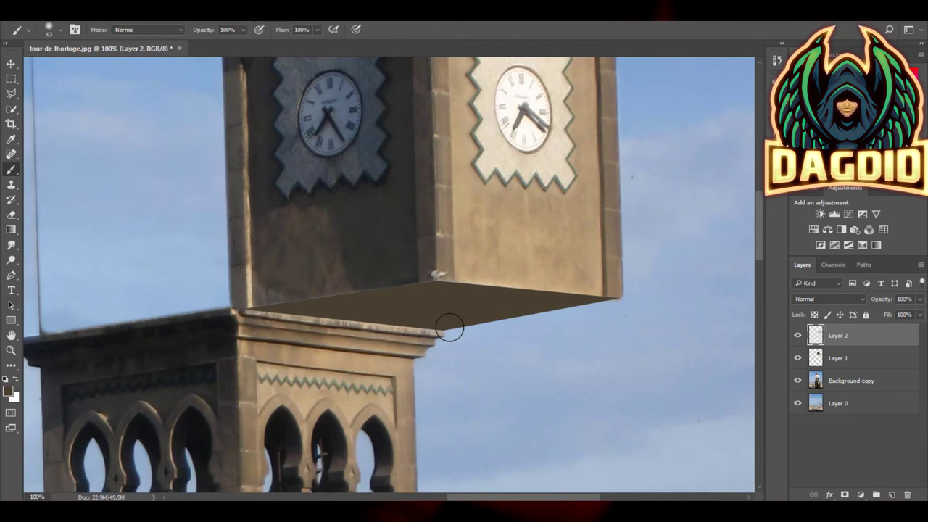
key("z")
right_click(403, 267)
left_click(408, 285)
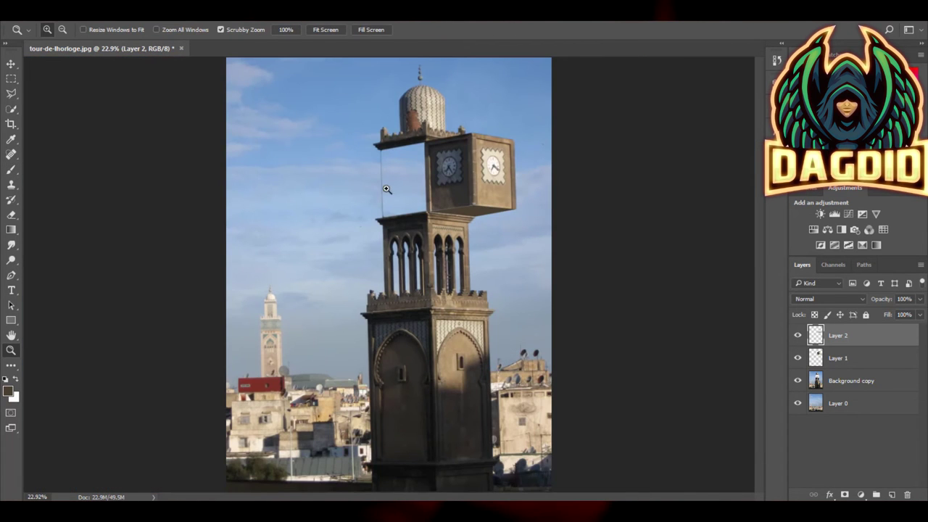
- Zoom in on the cornice corner above the floating clock section
left_click_drag(374, 148, 591, 393)
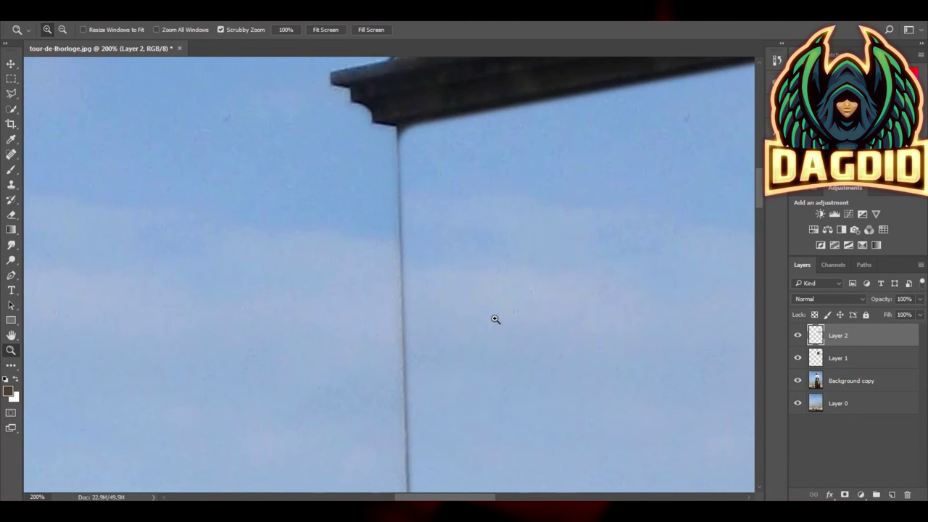
right_click(495, 319)
left_click(512, 335)
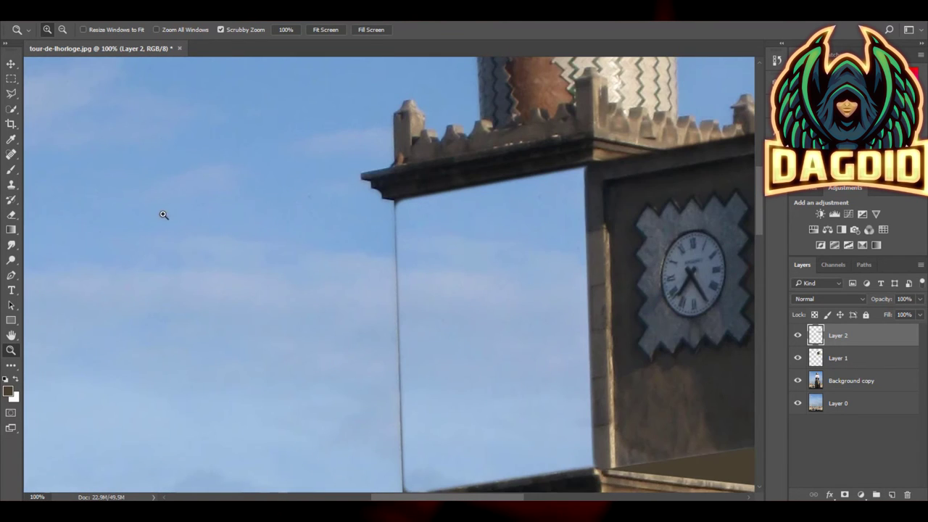
key("p")
key("z")
left_click(395, 209)
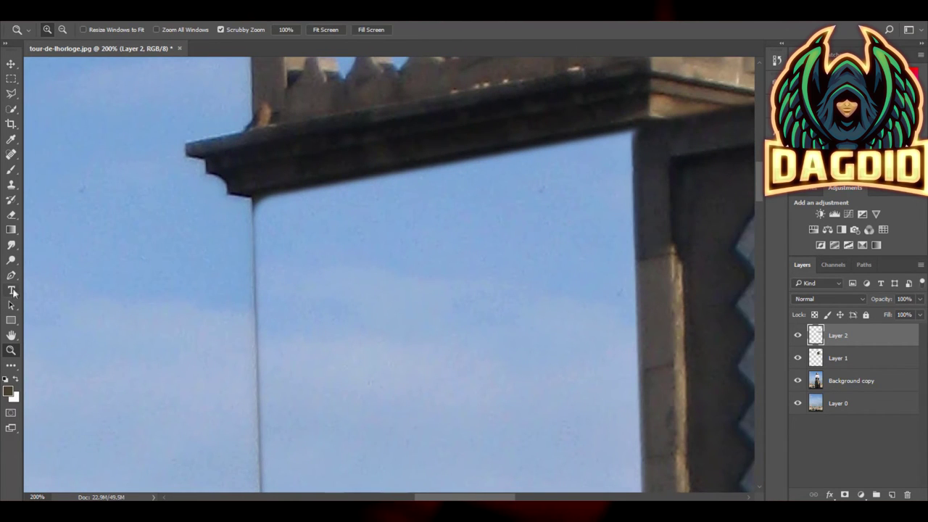
- Draw a triangle path beneath the cornice, select it, and paint it dark brown
left_click(11, 275)
left_click(253, 199)
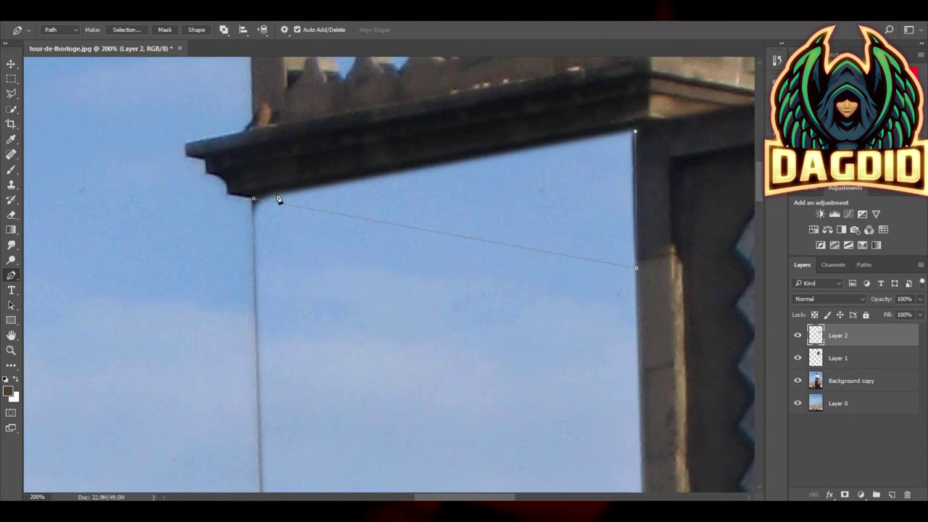
right_click(429, 199)
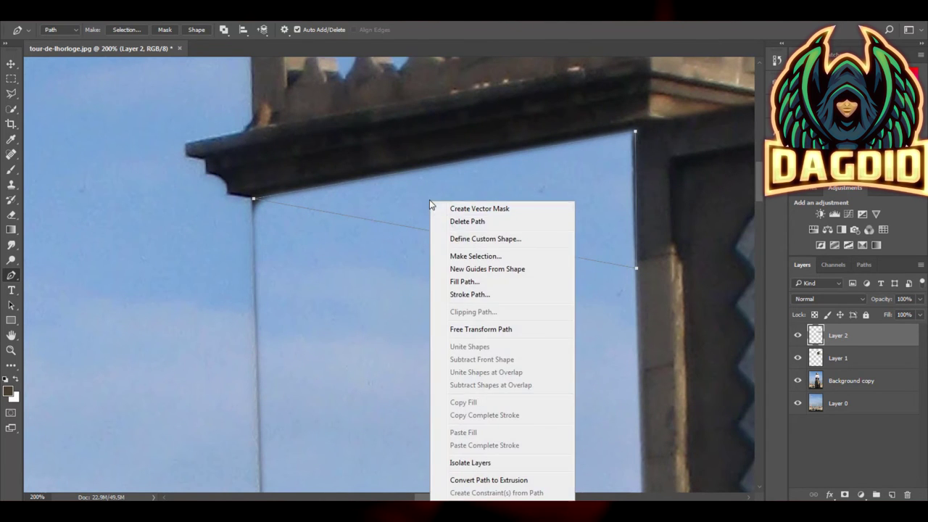
left_click(481, 253)
key("Return")
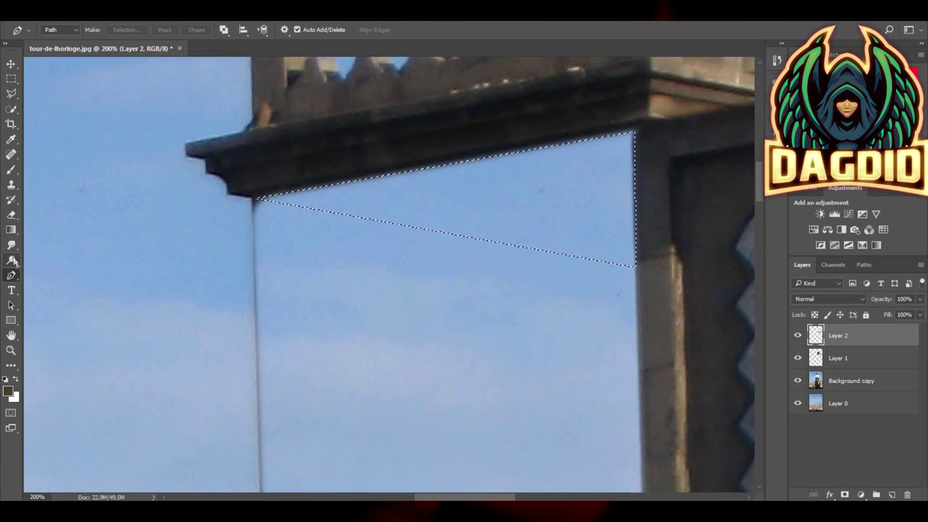
key("b")
left_click_drag(613, 216, 299, 212)
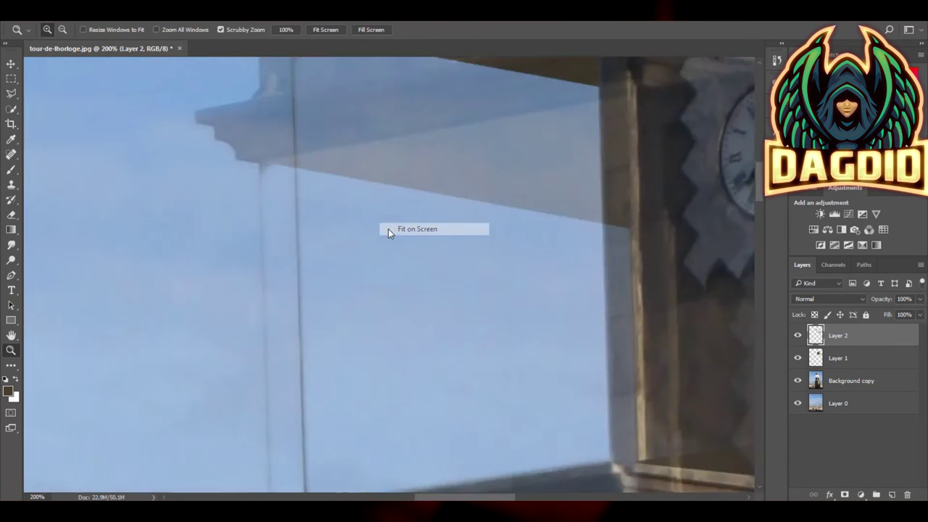
- Erase the vertical wire from the sky on Background copy, then fit the image on screen
left_click(406, 229)
left_click(861, 378)
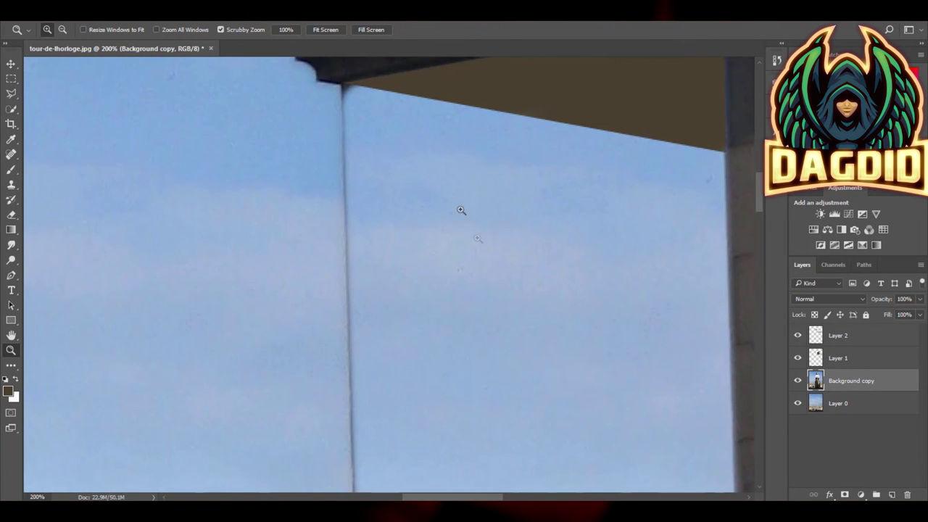
left_click(11, 216)
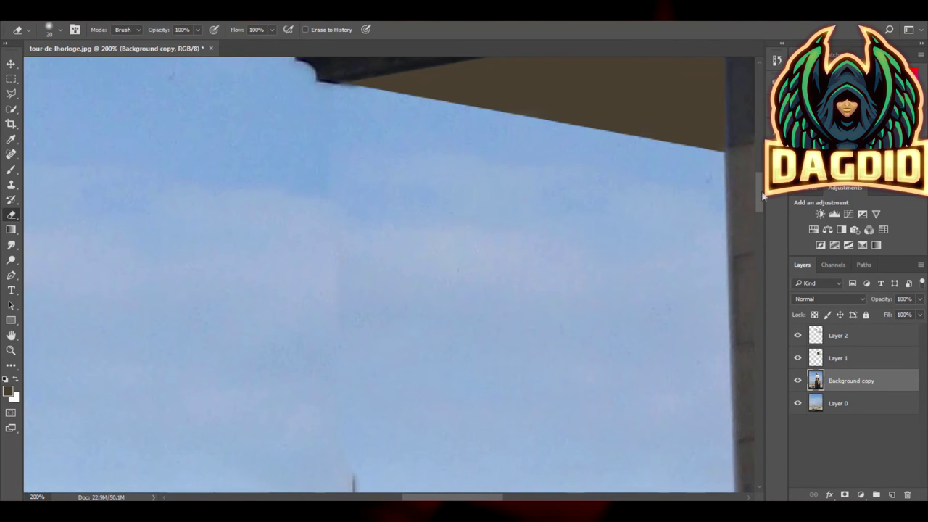
left_click_drag(758, 194, 759, 216)
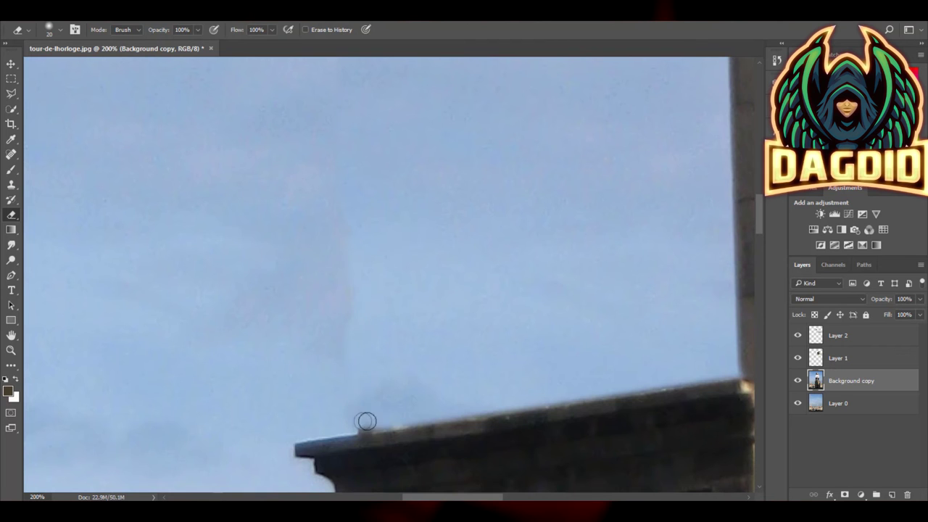
key("z")
right_click(375, 422)
left_click(416, 346)
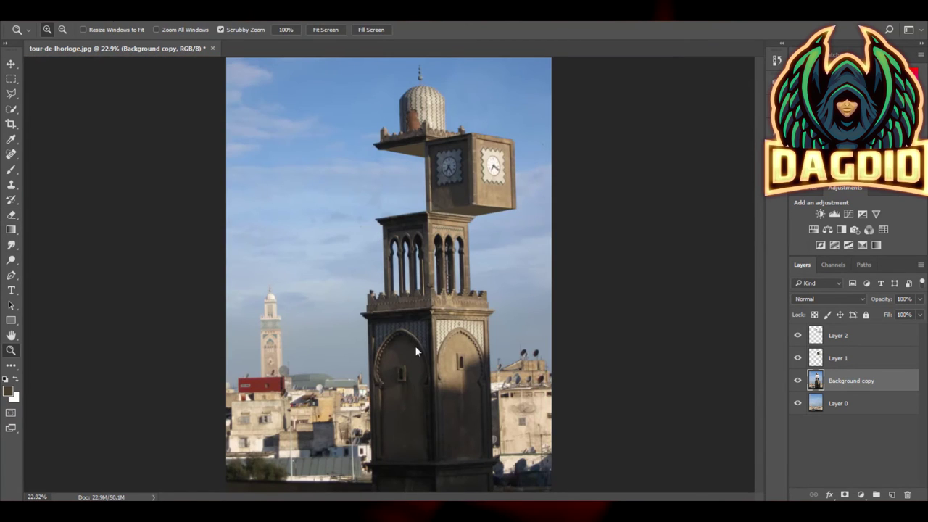
- Add a Color Lookup adjustment layer using Kodak 5218 Kodak 2383 above Layer 2
key("v")
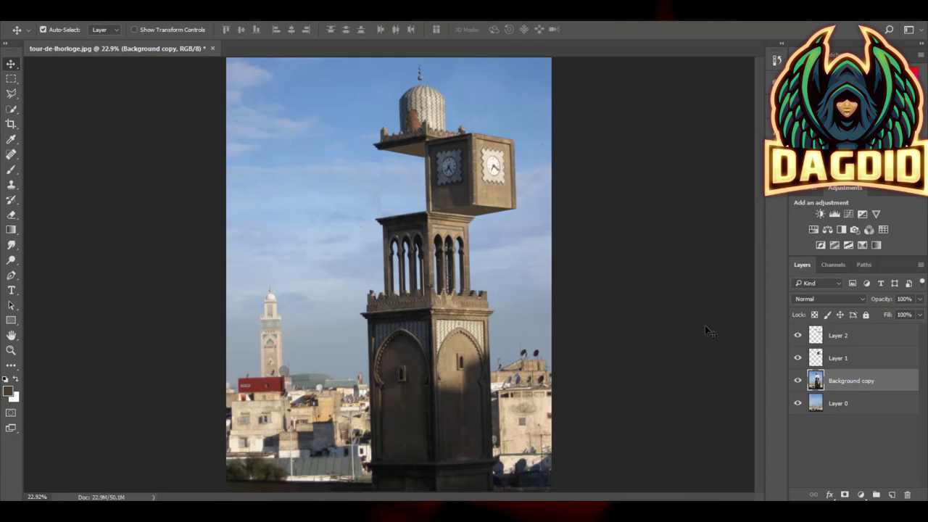
left_click(840, 338)
left_click(883, 229)
left_click(707, 117)
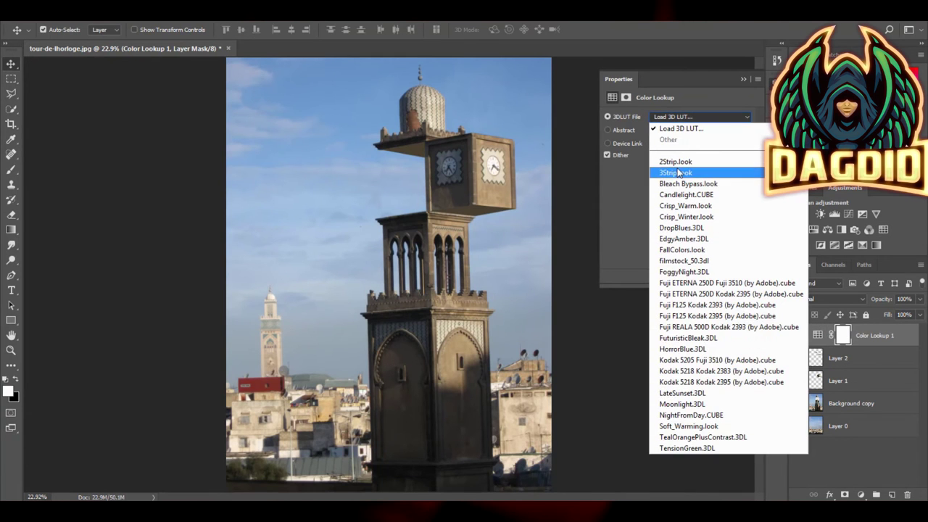
left_click(673, 370)
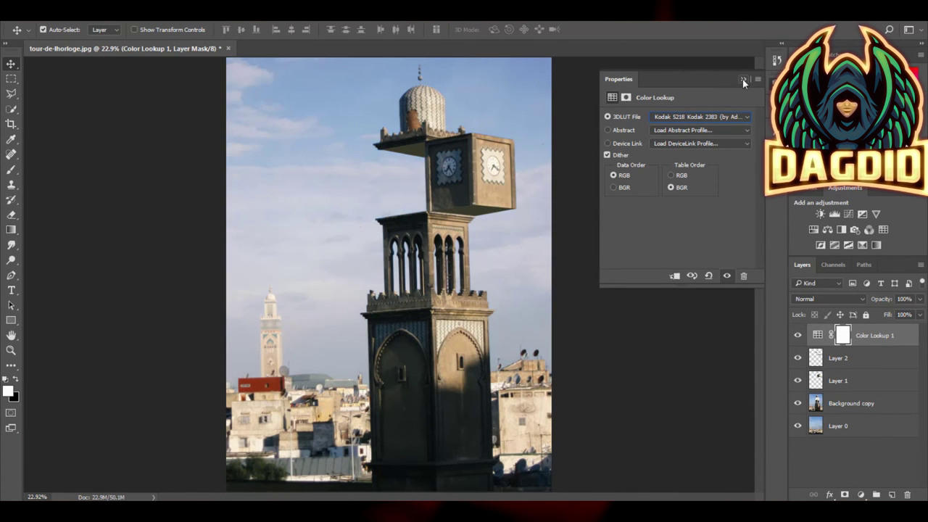
left_click(742, 79)
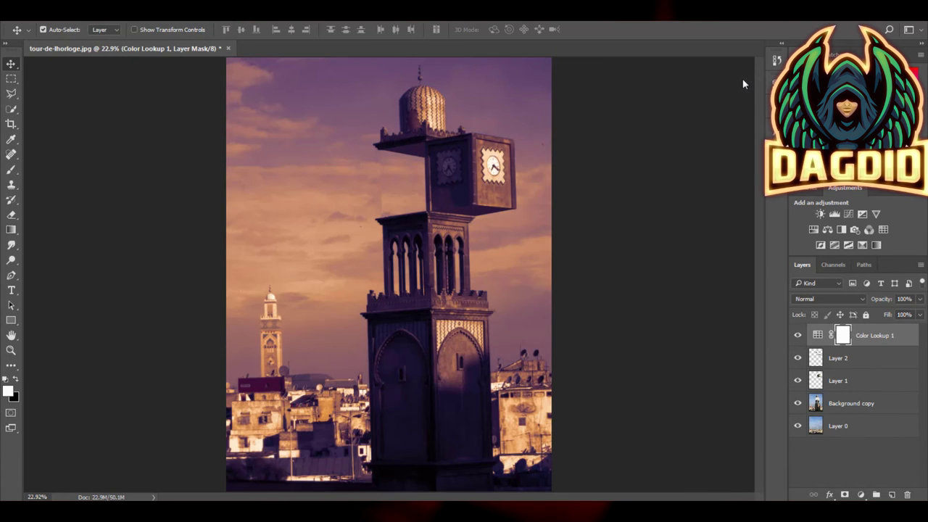
- Toggle the grade off and on to compare, then bring up the Open dialog
key("ctrl+i")
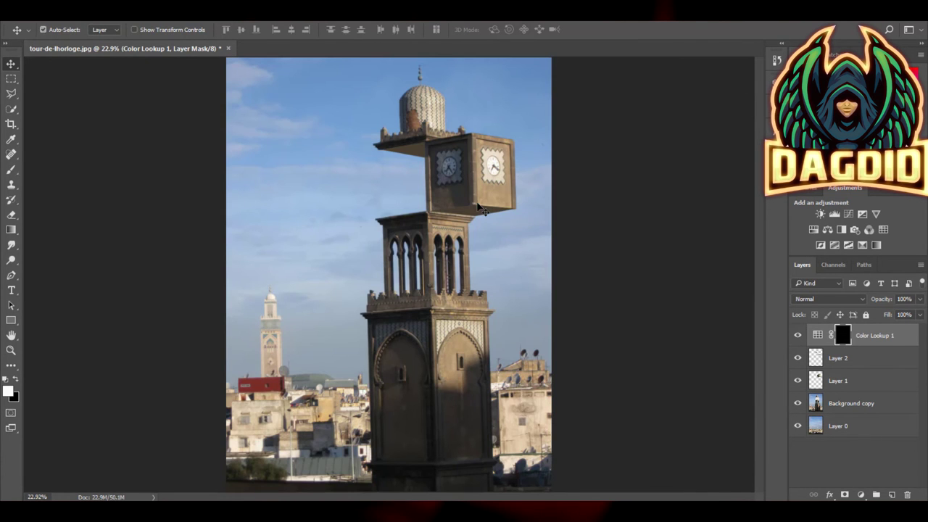
key("ctrl+i")
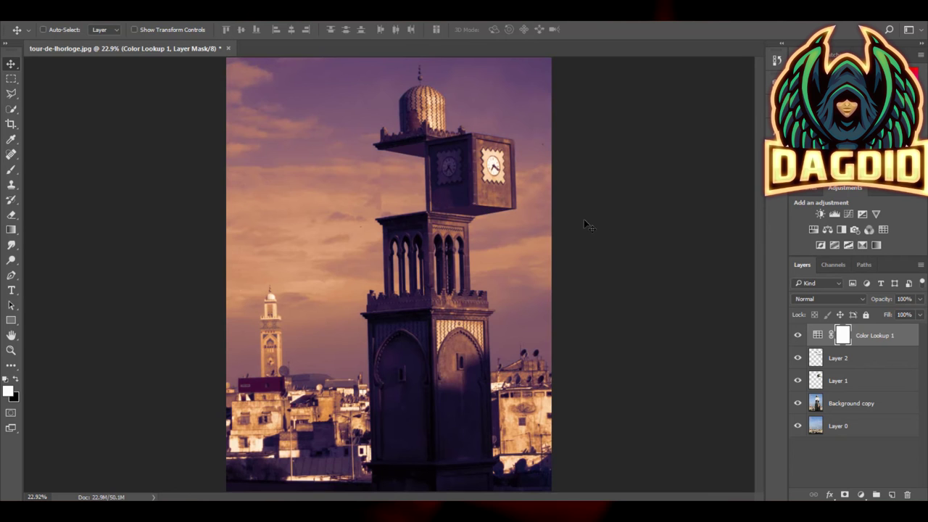
key("ctrl+o")
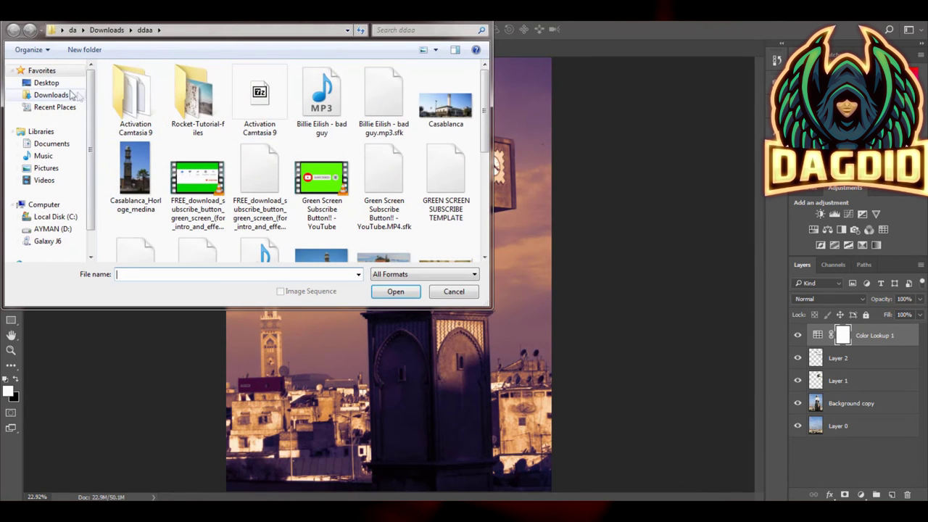
- Open copyrigh.png from the Desktop's DD folder as a second document
left_click(58, 83)
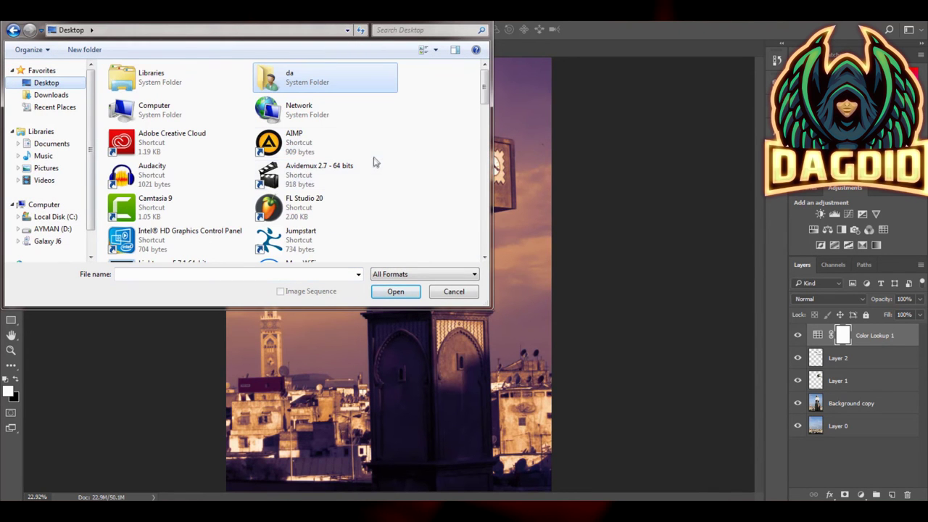
key("Down")
left_click_drag(482, 90, 479, 125)
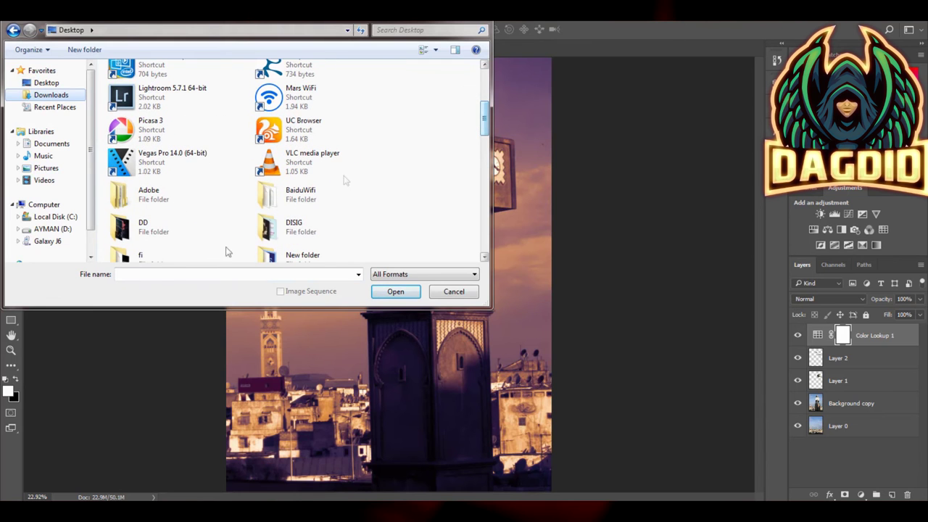
double_click(142, 224)
key("Right")
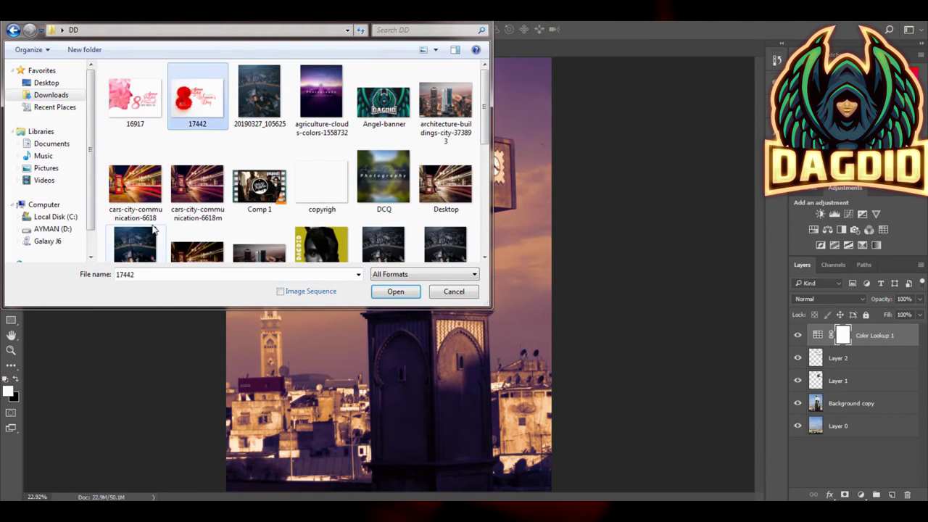
key("Down")
key("Down")
key("Down")
key("Right")
key("Right")
key("Up")
key("Up")
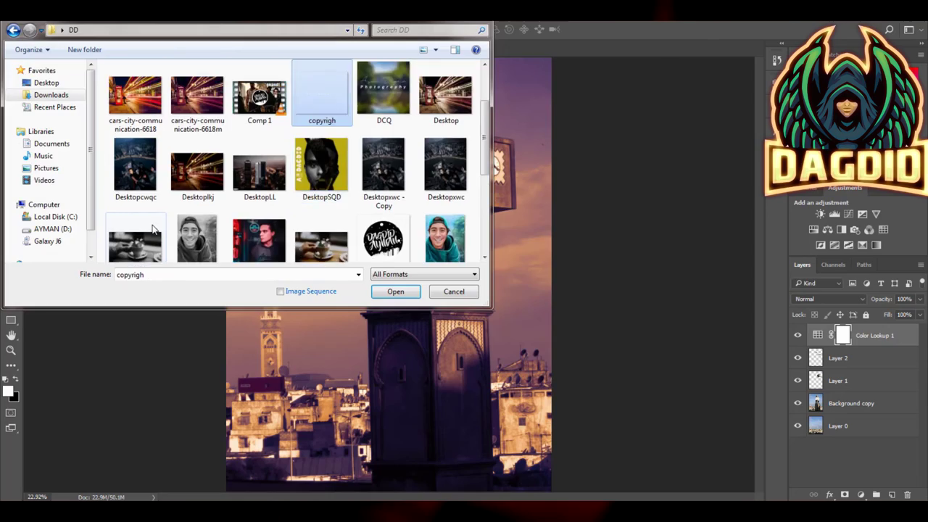
key("Return")
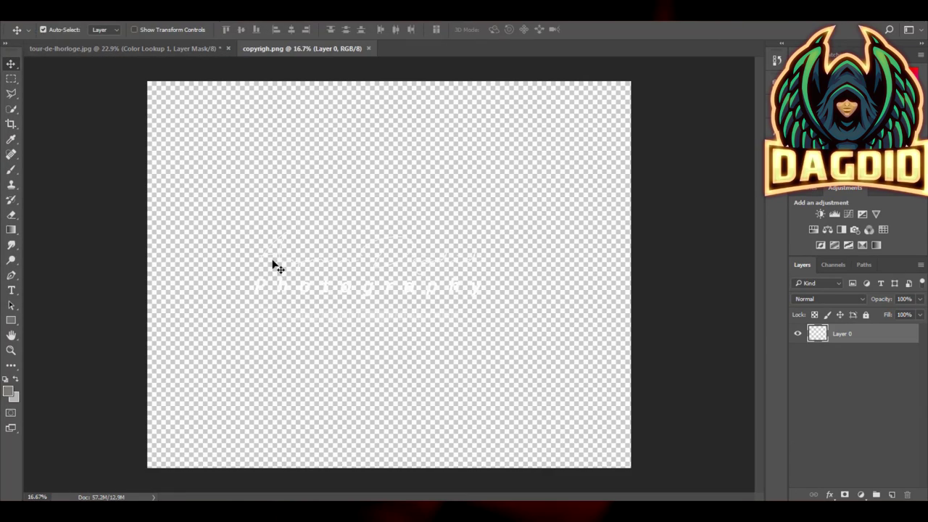
- Drag the white Photography watermark layer into the clock tower image
key("z")
left_click(269, 271)
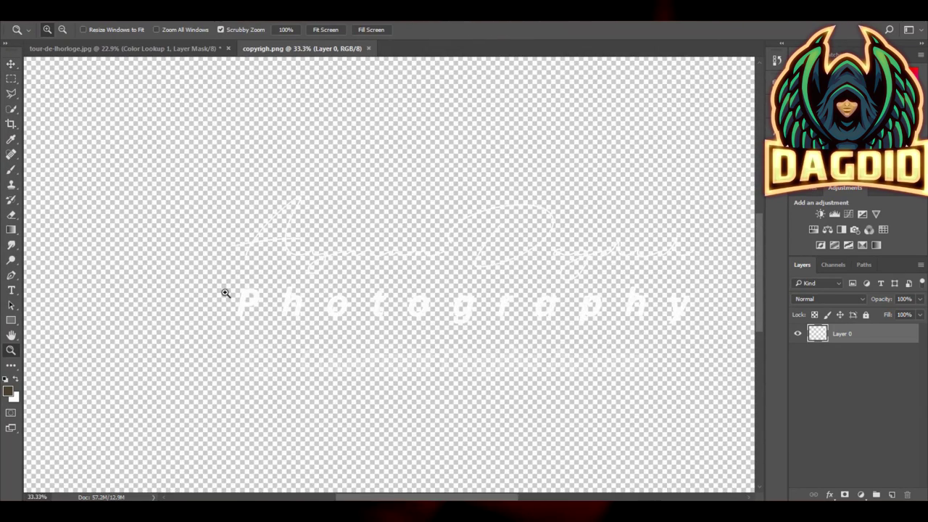
key("v")
left_click_drag(242, 296, 239, 189)
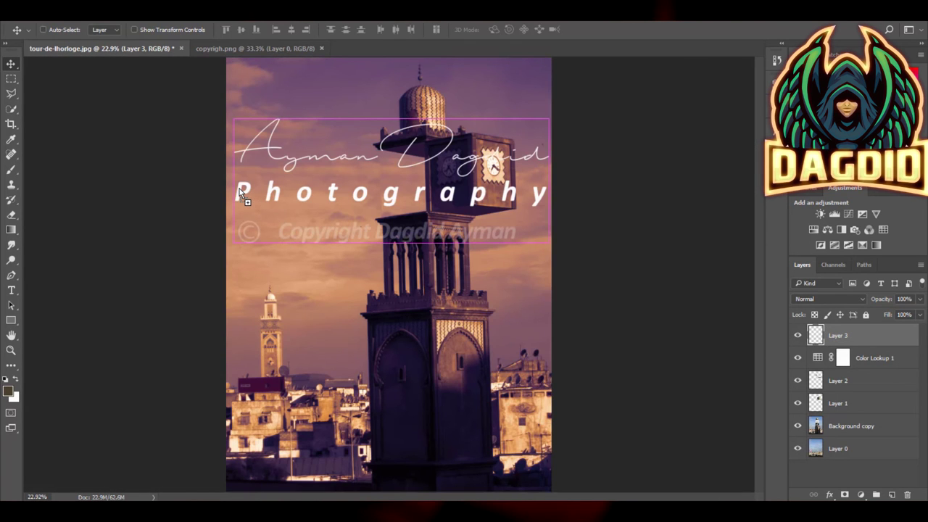
- Scale the watermark to about 40% and position it in the top-left corner
key("ctrl+t")
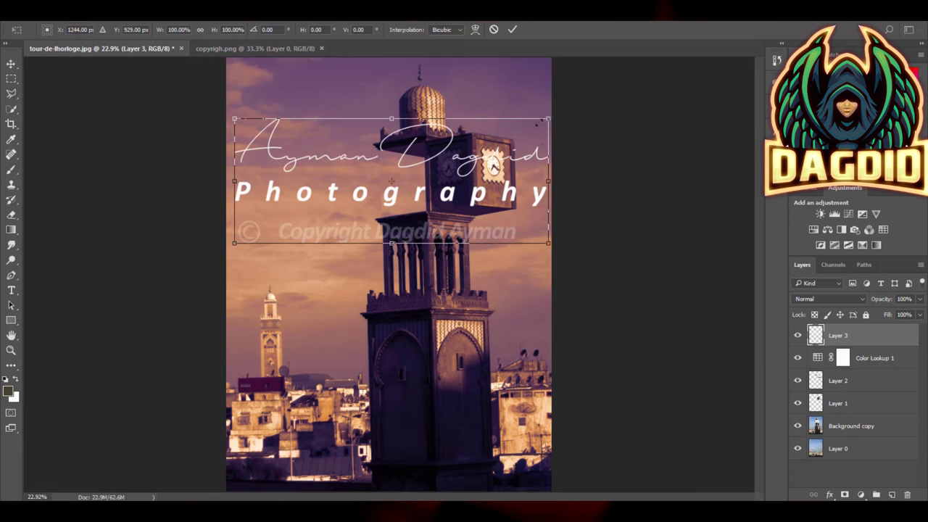
left_click_drag(549, 118, 498, 139)
left_click_drag(466, 185, 386, 123)
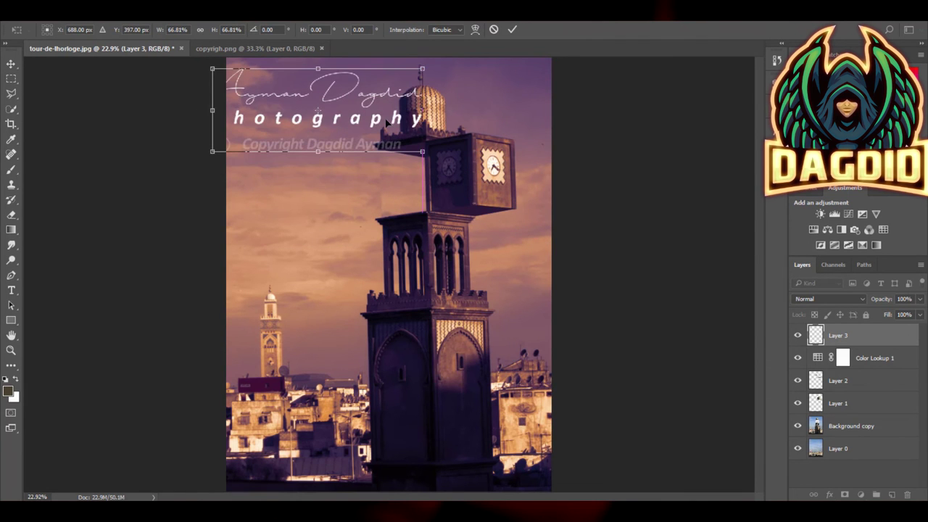
mouse_move(423, 69)
left_mouse_down()
mouse_move(381, 86)
mouse_move(341, 74)
left_mouse_up()
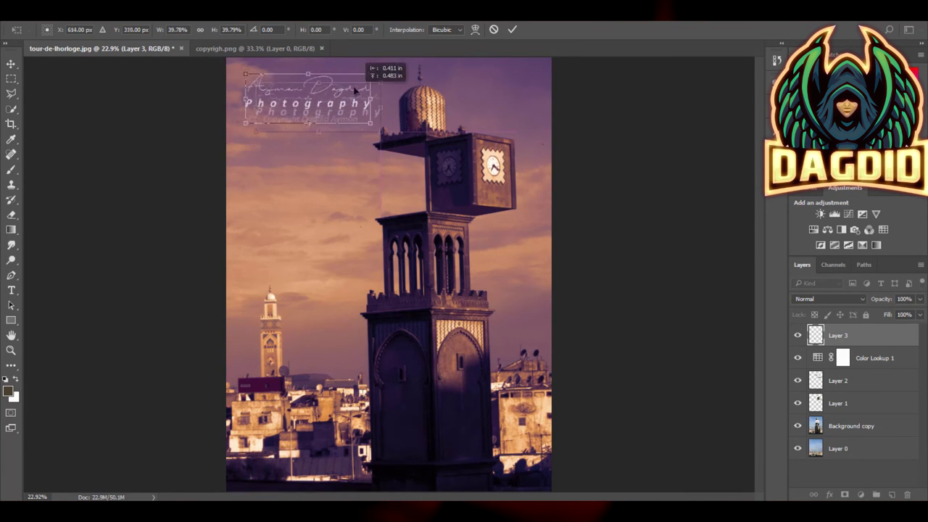
key("Return")
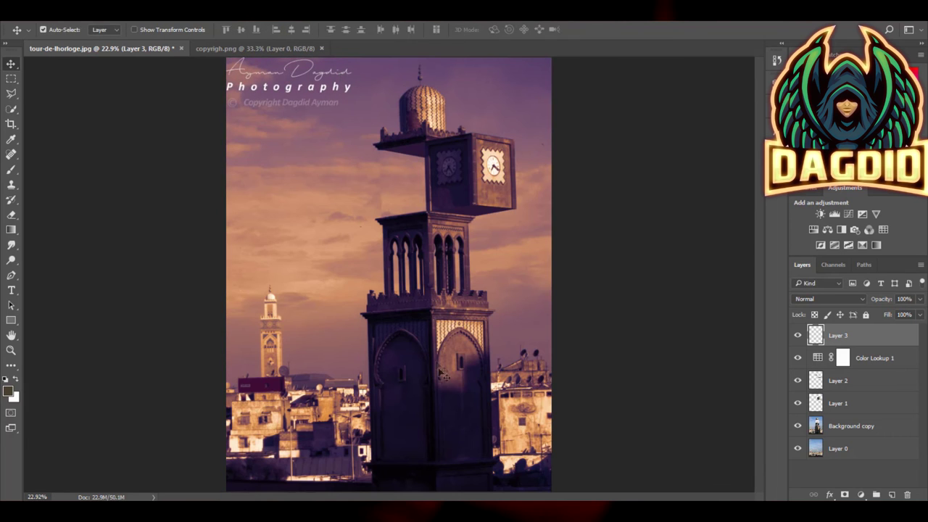